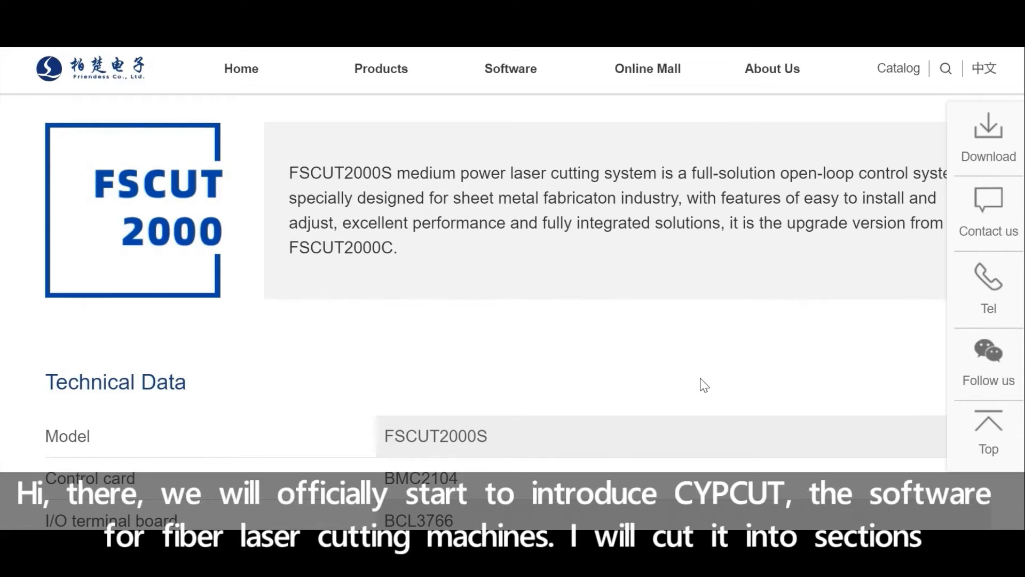
- Scroll the FSCUT2000S page from Technical Data through Benefits to the Application section
scroll(703, 384, "down", 2)
scroll(703, 385, "down", 6)
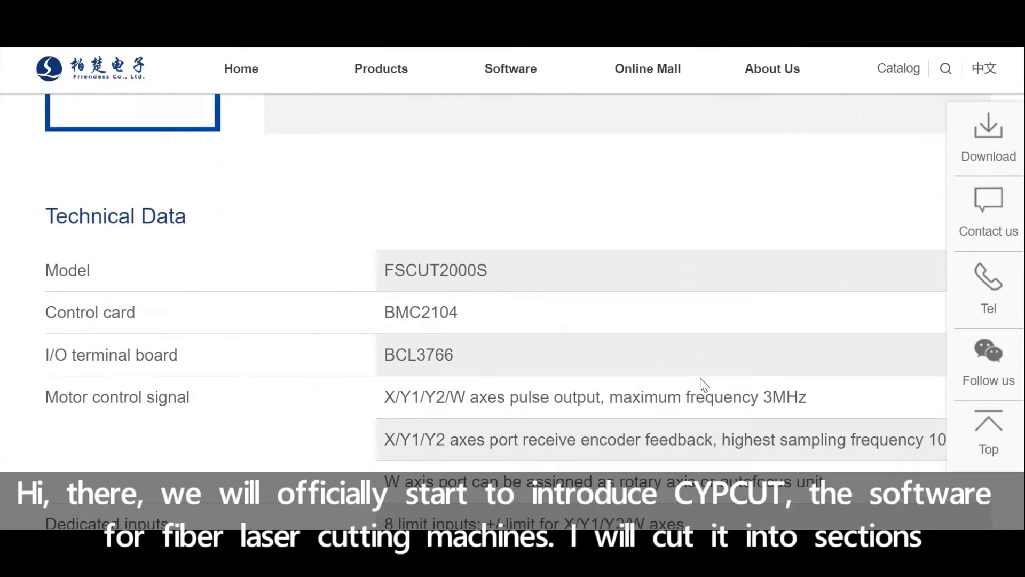
scroll(704, 385, "down", 4)
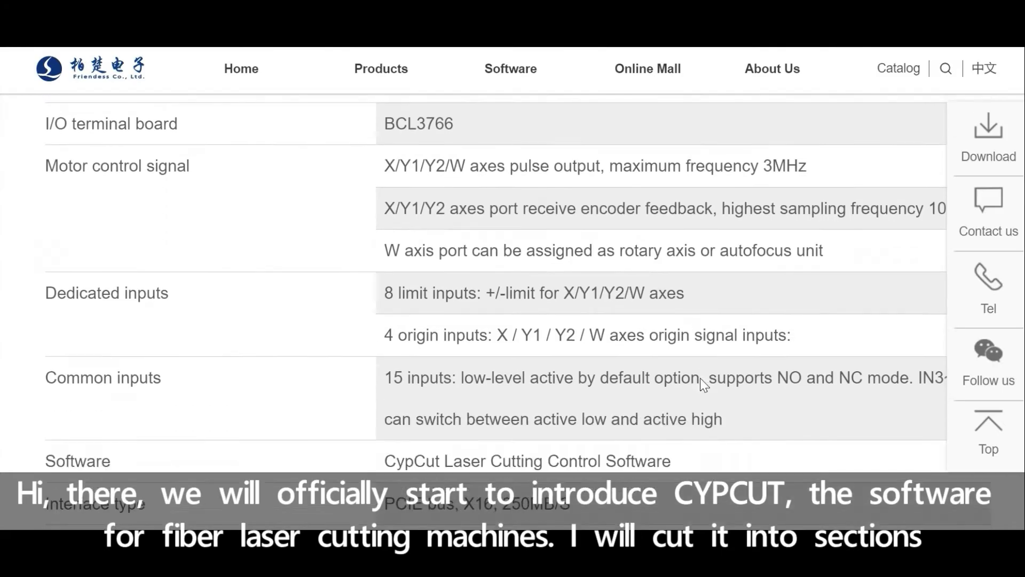
scroll(703, 384, "down", 4)
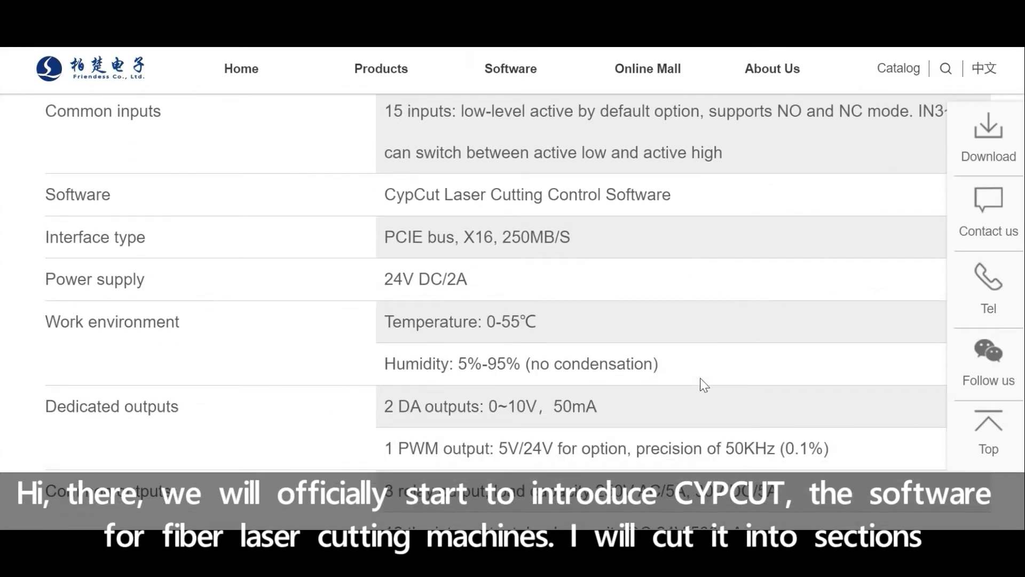
scroll(704, 384, "down", 4)
scroll(705, 384, "down", 2)
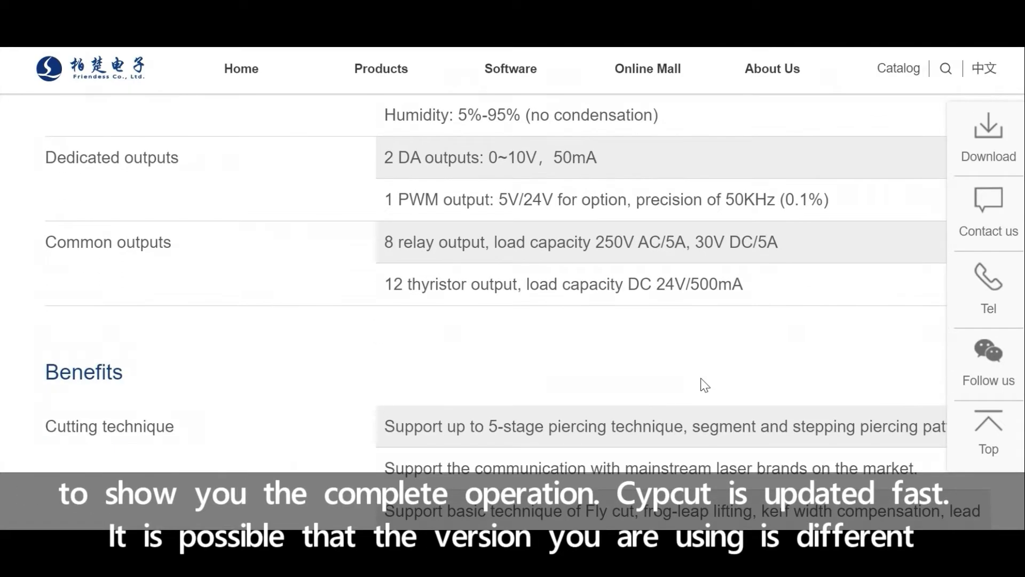
scroll(705, 385, "down", 4)
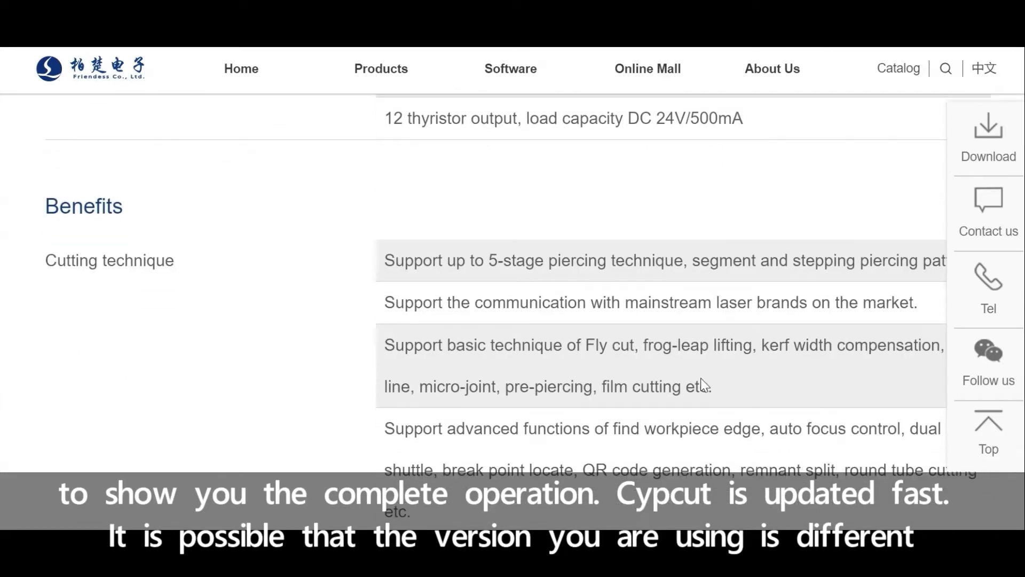
scroll(704, 385, "down", 4)
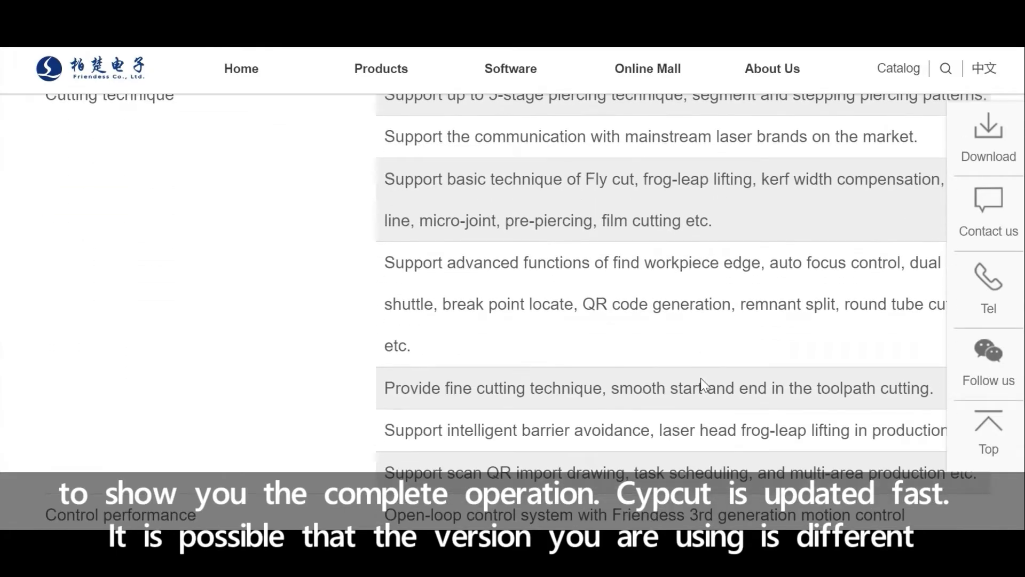
scroll(701, 378, "down", 2)
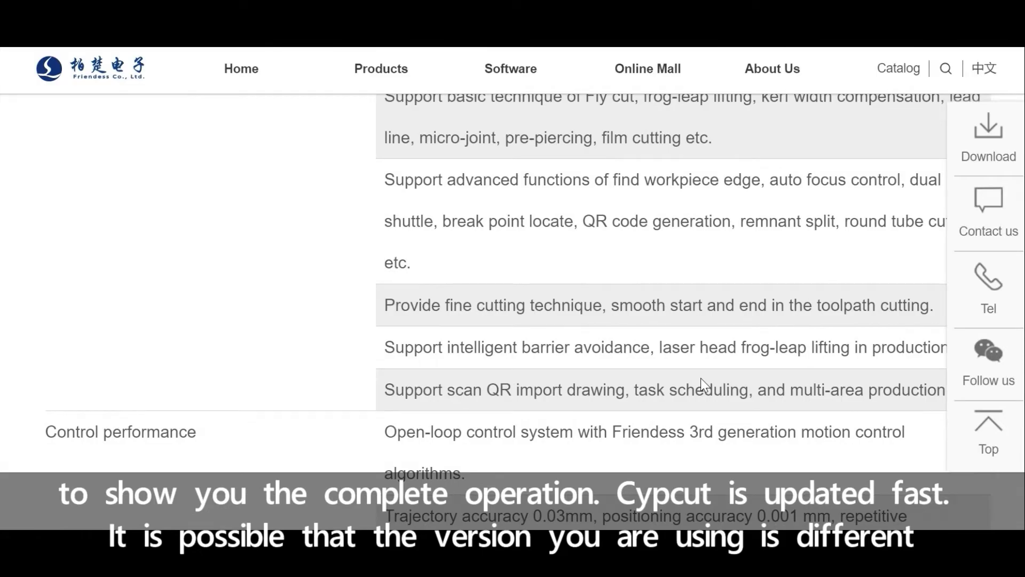
scroll(666, 376, "down", 4)
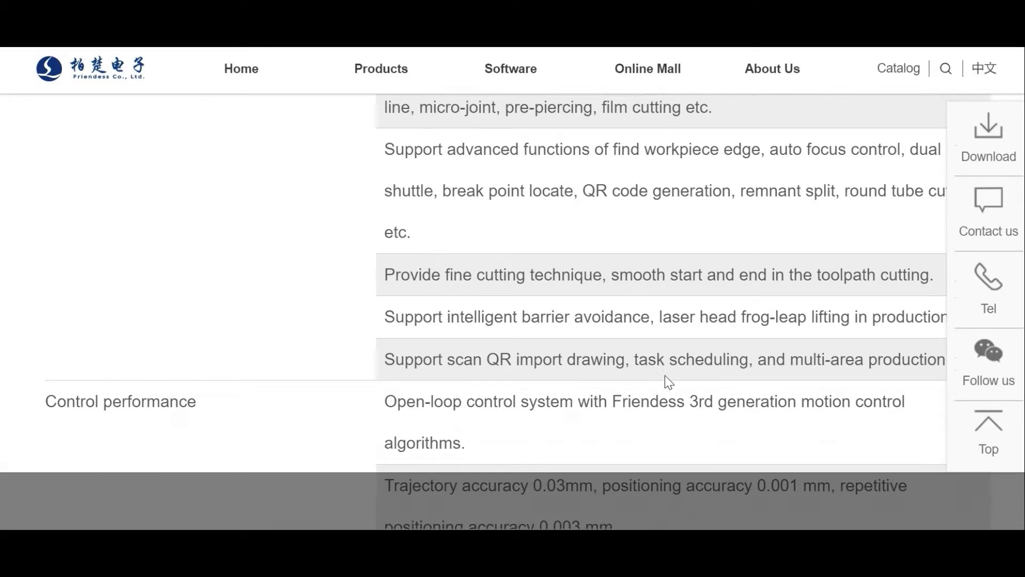
scroll(665, 376, "down", 6)
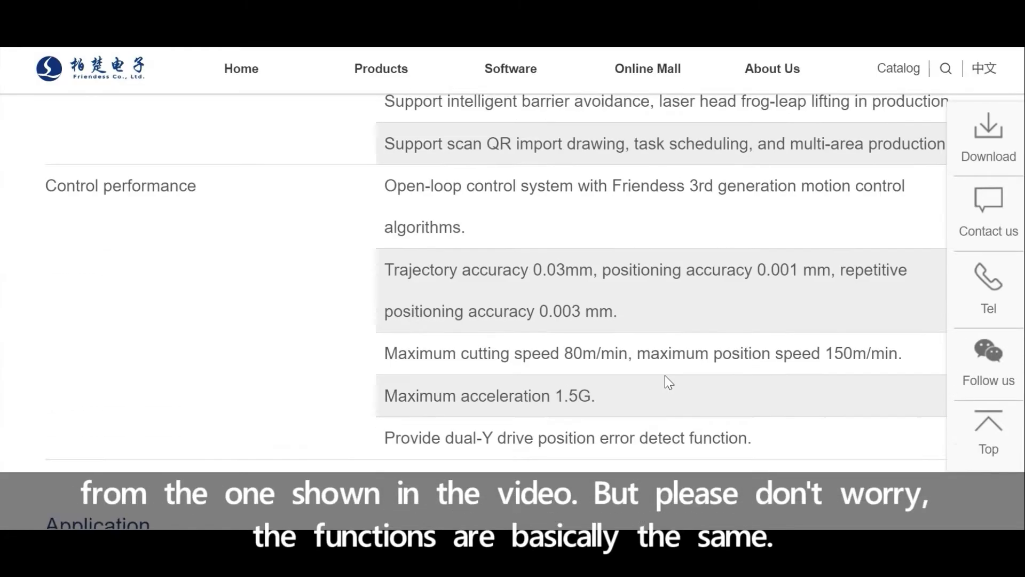
- Scroll down once more before moving to the CypCut File menu
scroll(664, 379, "down", 6)
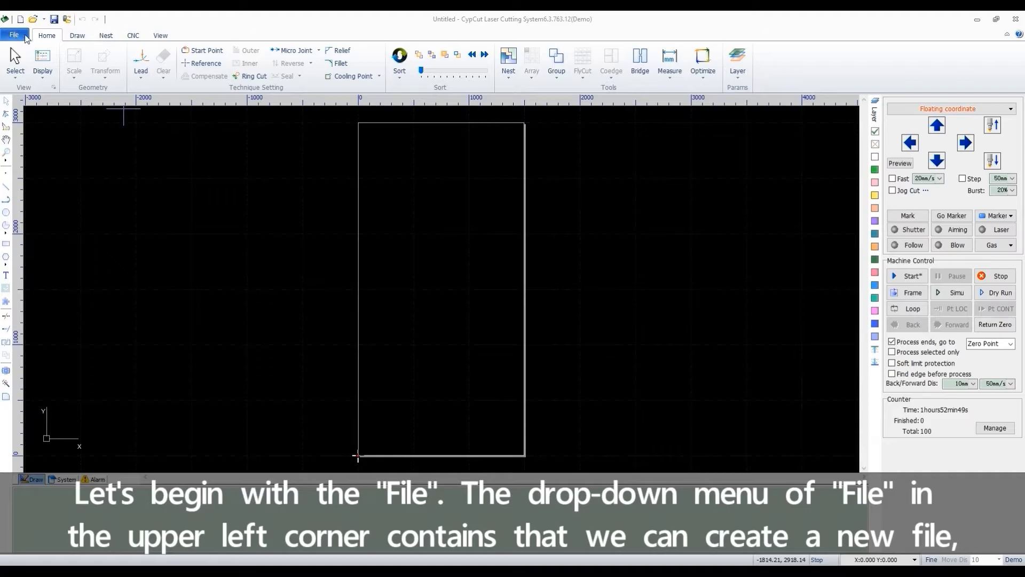
- Start a new blank drawing, then browse to the Frame file and cancel opening it
left_click(14, 35)
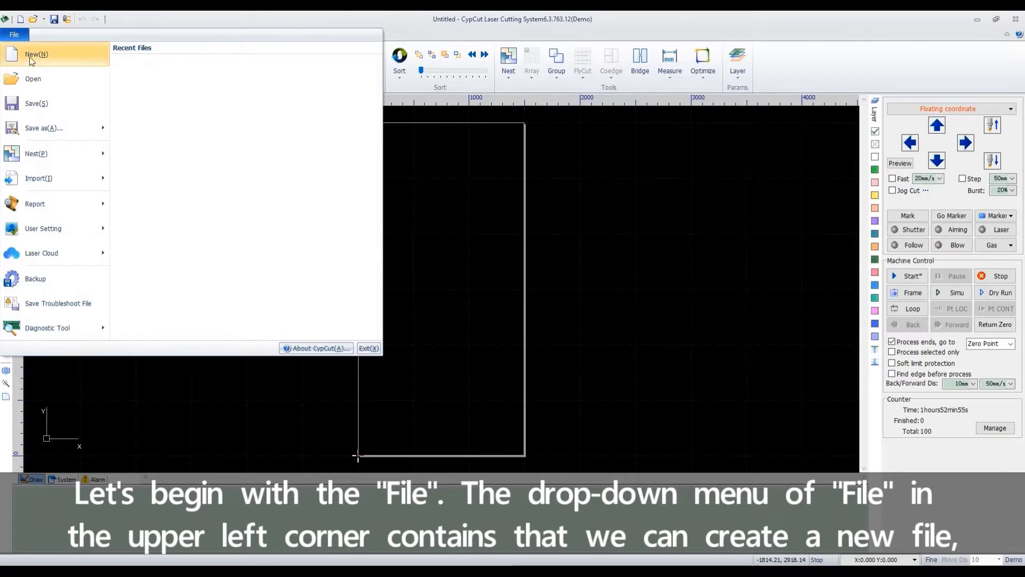
left_click(30, 56)
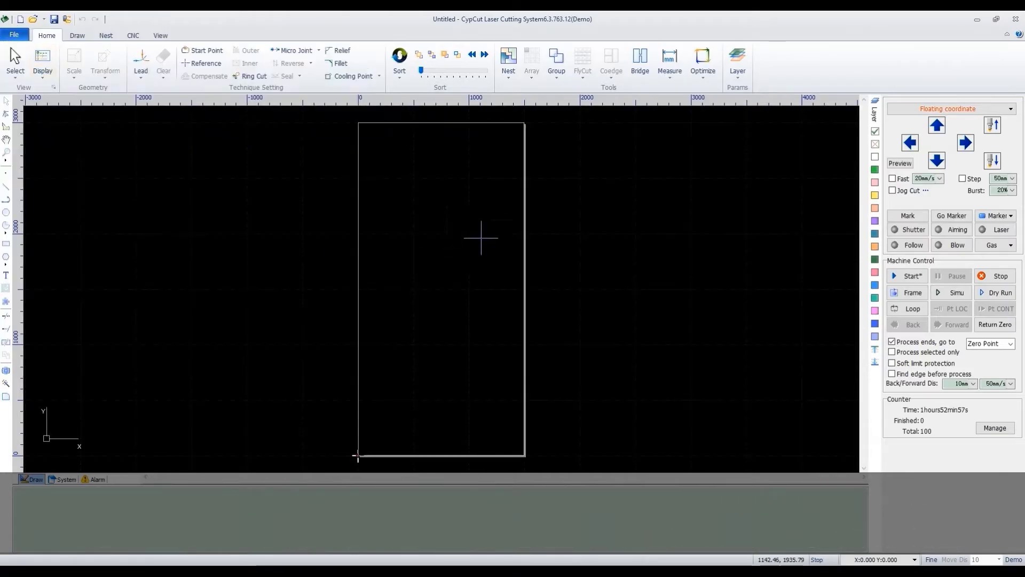
left_click(16, 36)
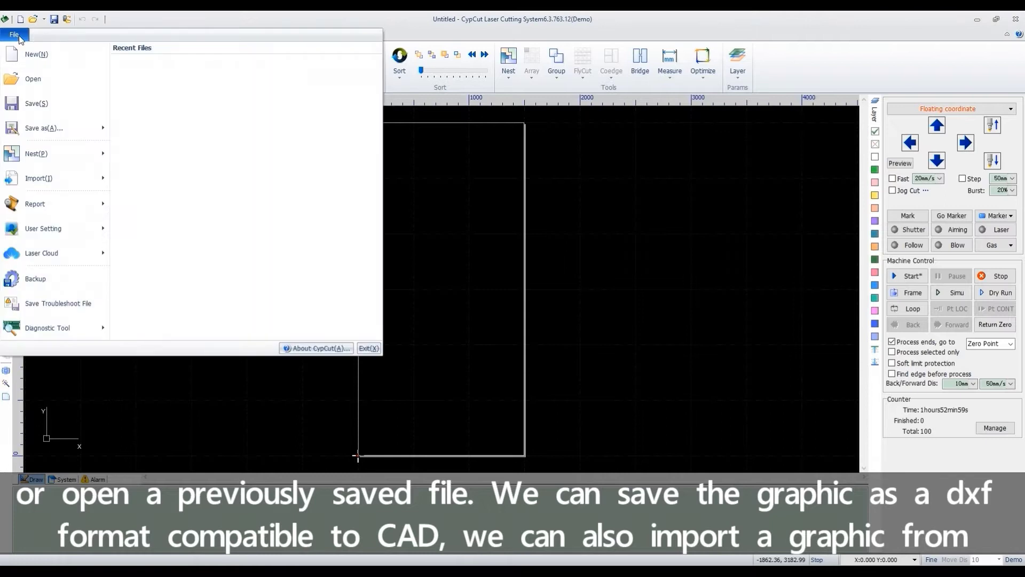
left_click(32, 79)
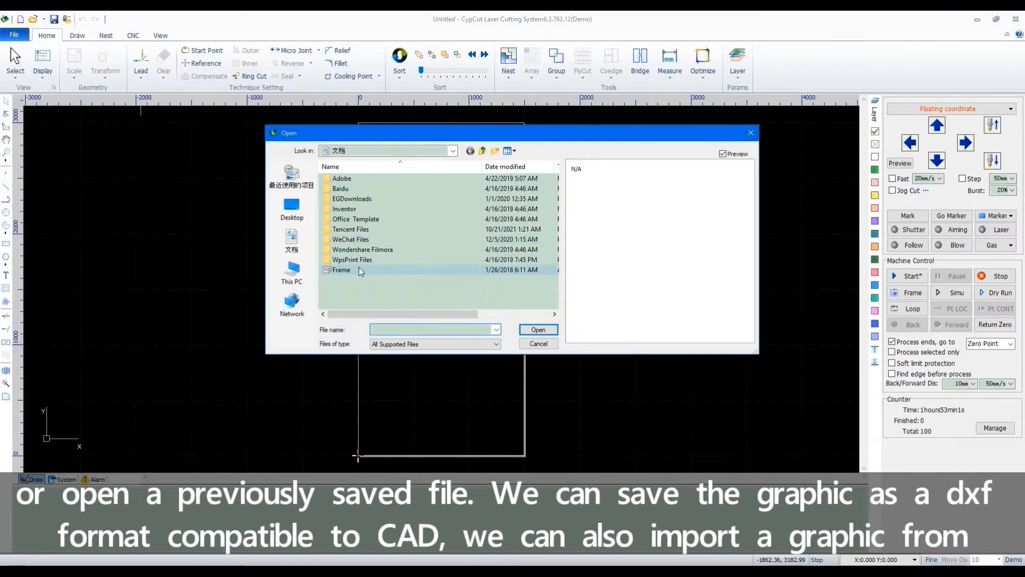
left_click(361, 271)
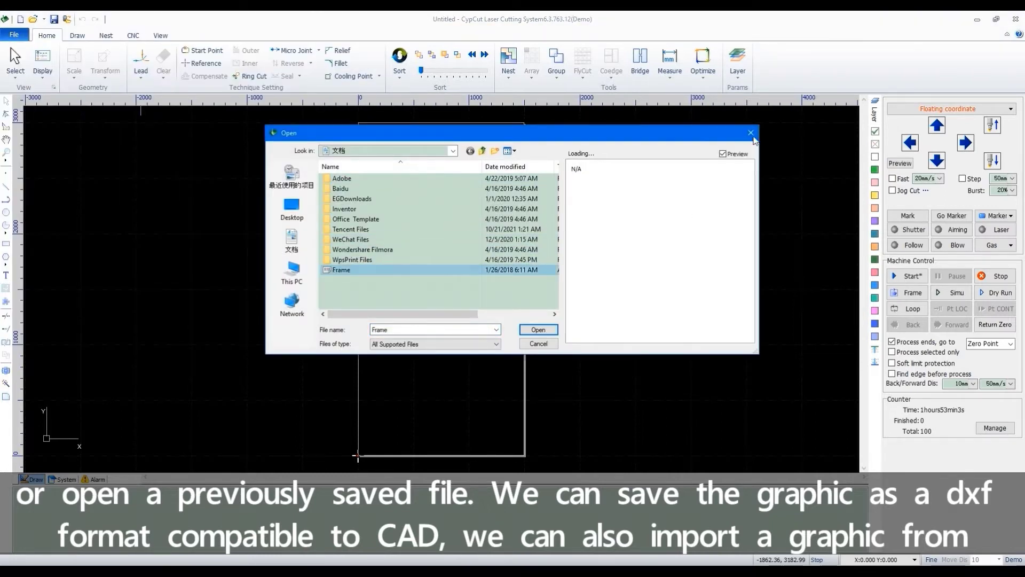
left_click(751, 133)
- Preview the Save as, Import and Nest submenus of the File menu
left_click(13, 34)
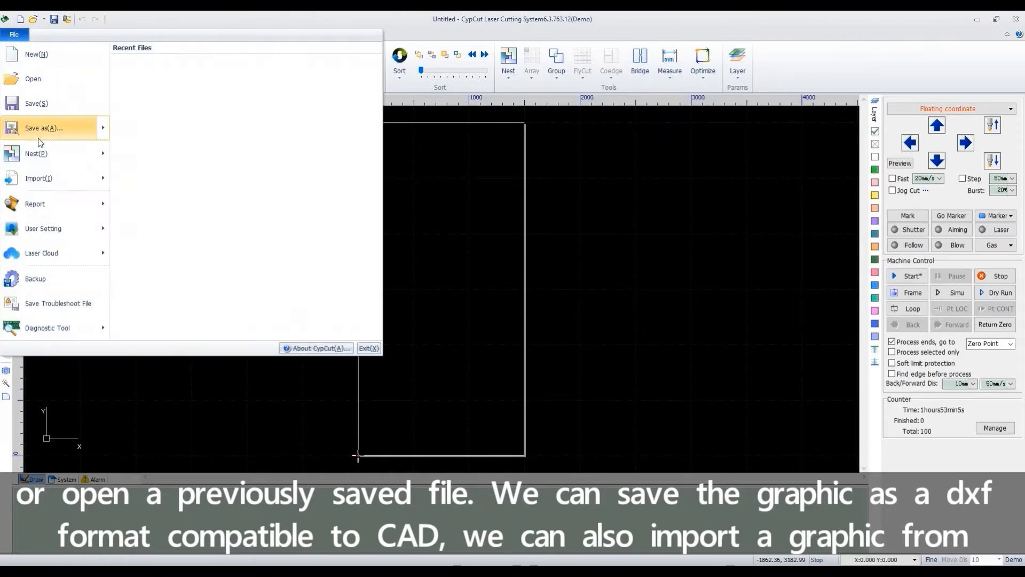
mouse_move(39, 137)
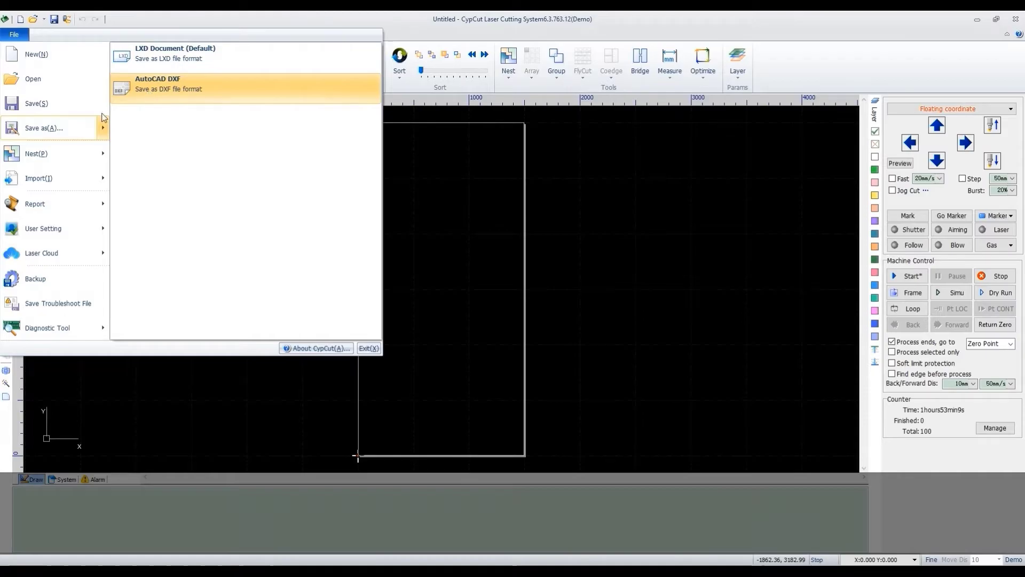
mouse_move(74, 178)
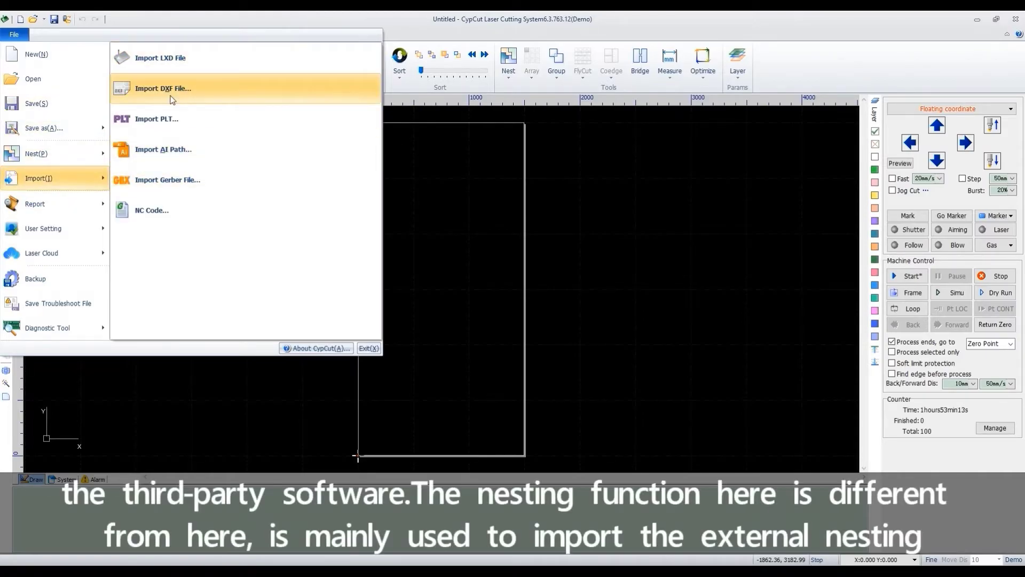
- Switch to the Nest tools and open the part import window, closing it without importing
mouse_move(49, 158)
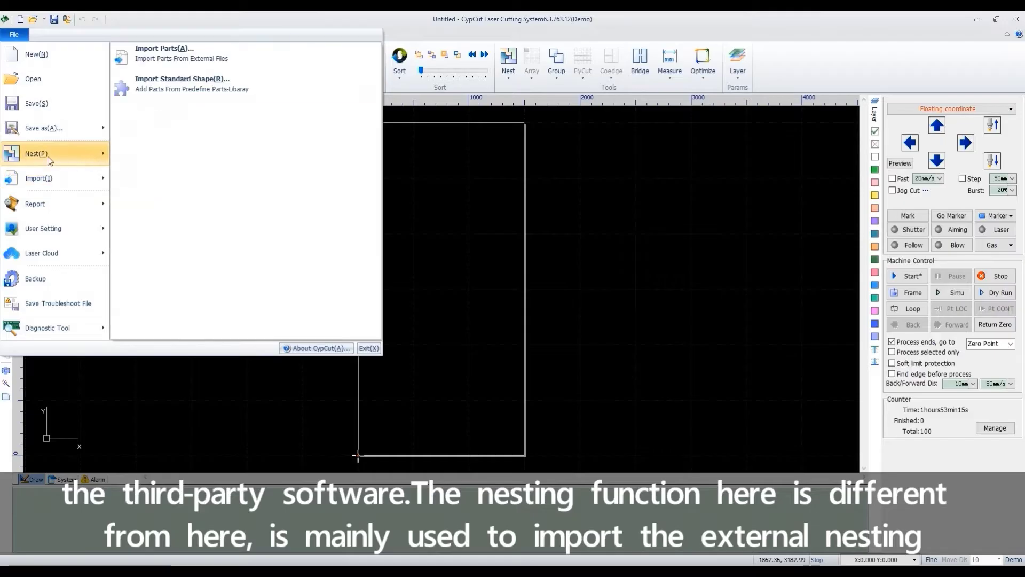
left_click(496, 208)
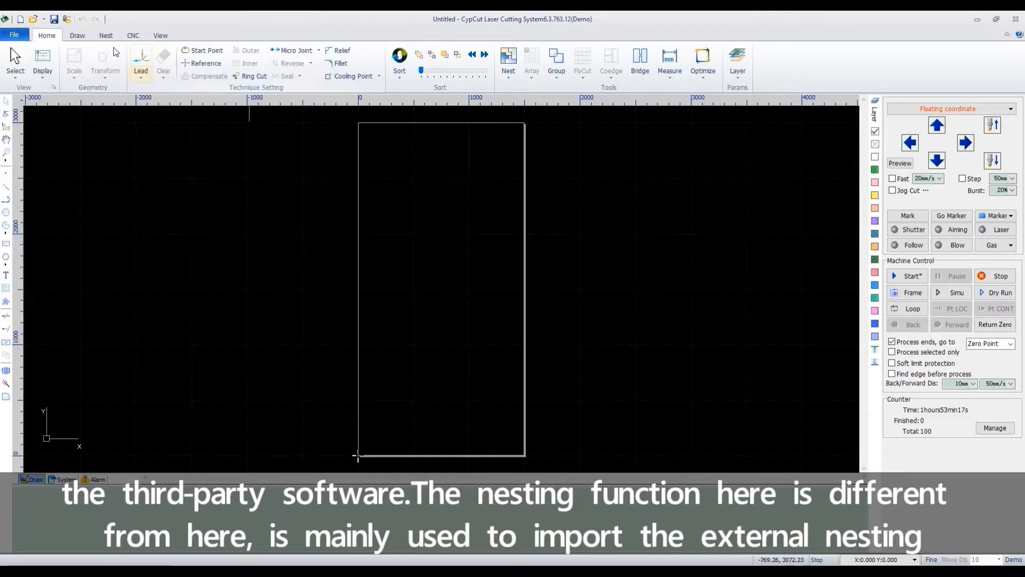
left_click(106, 35)
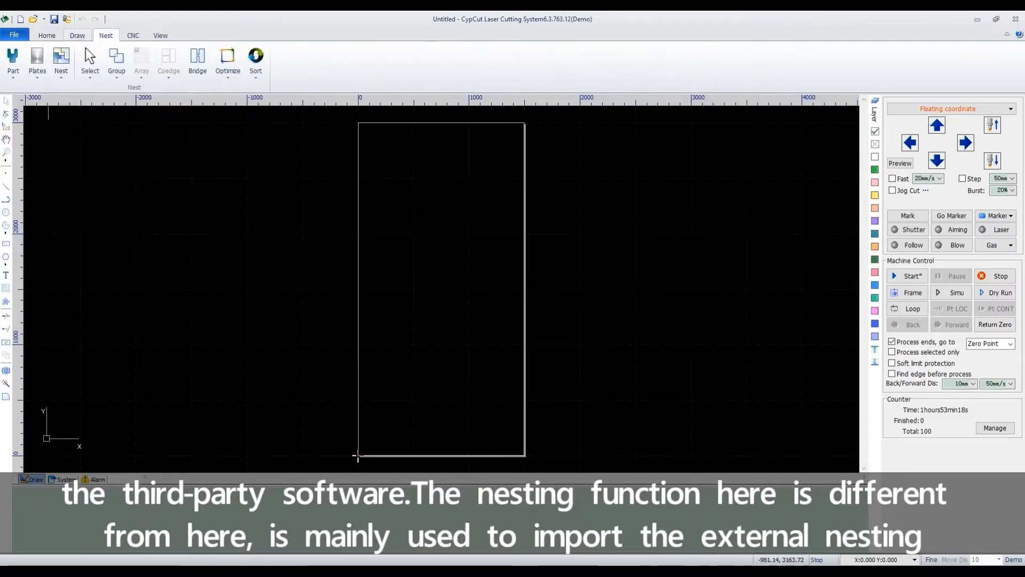
left_click(14, 34)
mouse_move(36, 153)
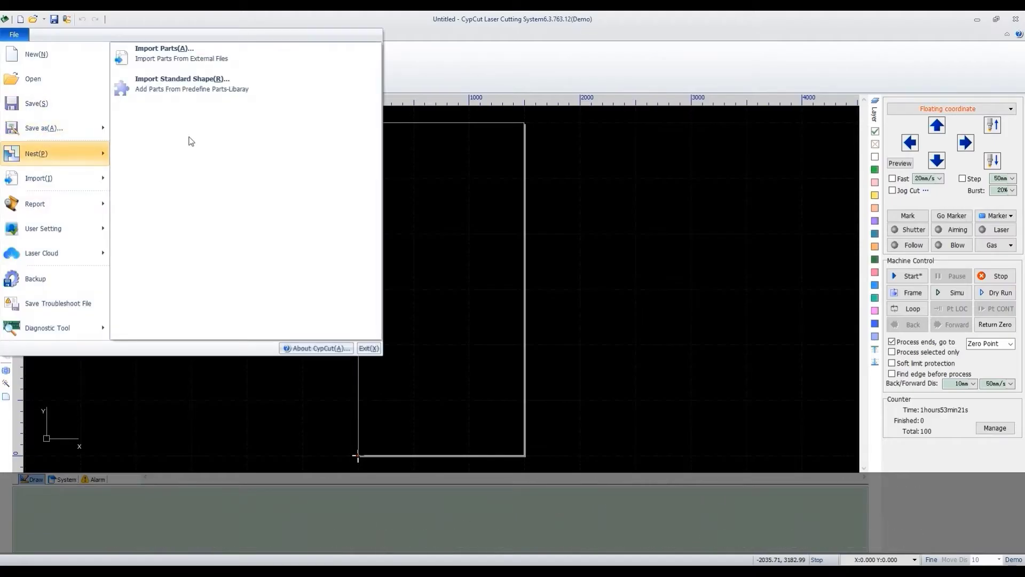
left_click(185, 59)
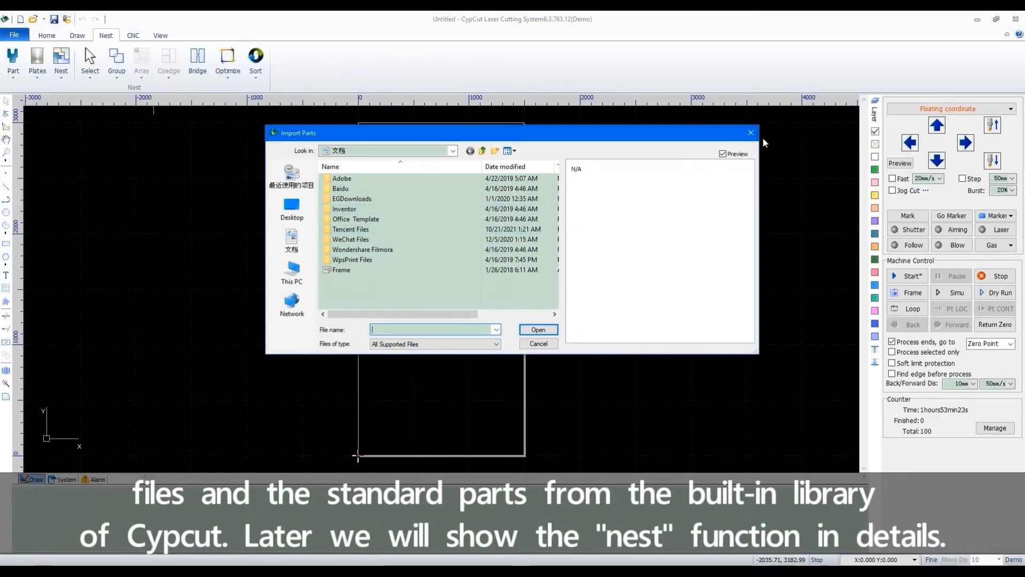
left_click(754, 134)
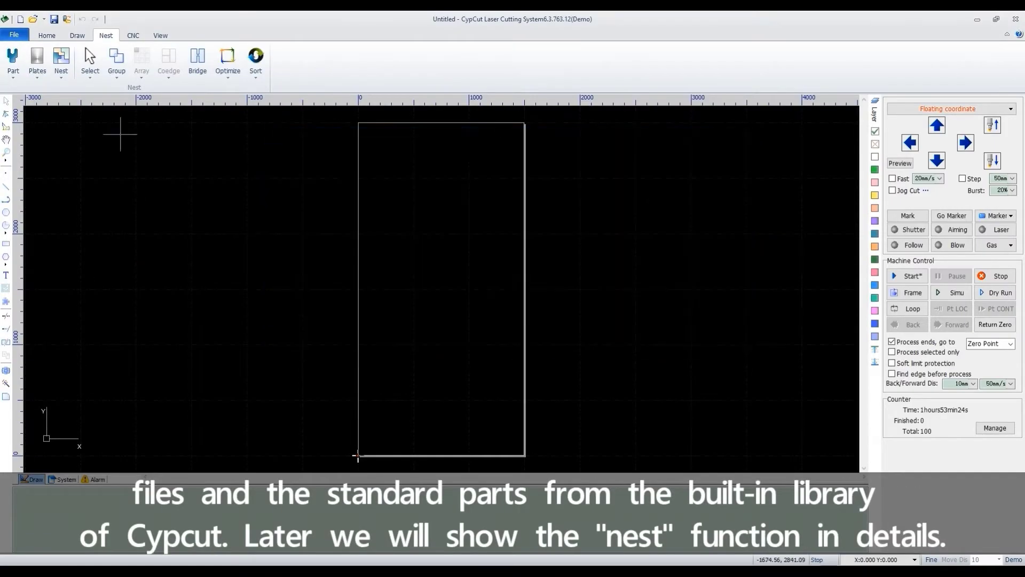
- Choose Circle with Screw Hole from the standard-part library and proceed to its dimensions
left_click(14, 34)
mouse_move(49, 155)
left_click(223, 85)
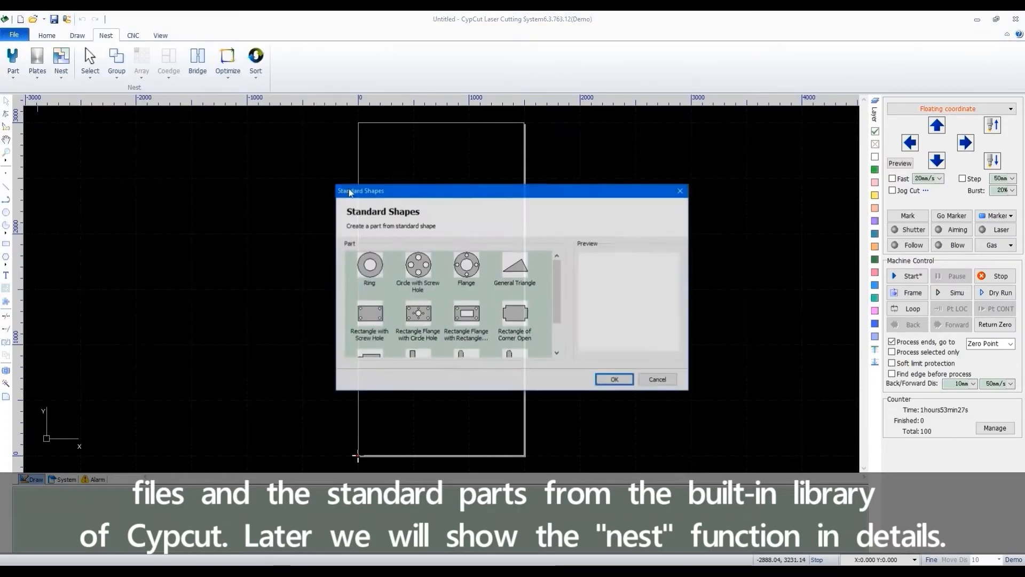
scroll(489, 288, "down", 1)
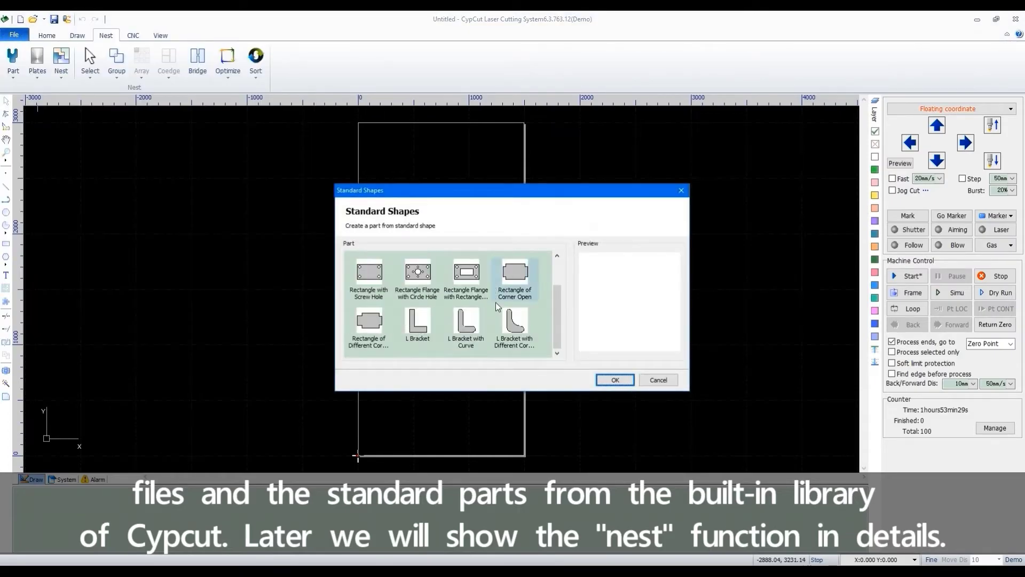
scroll(494, 307, "up", 1)
left_click(417, 266)
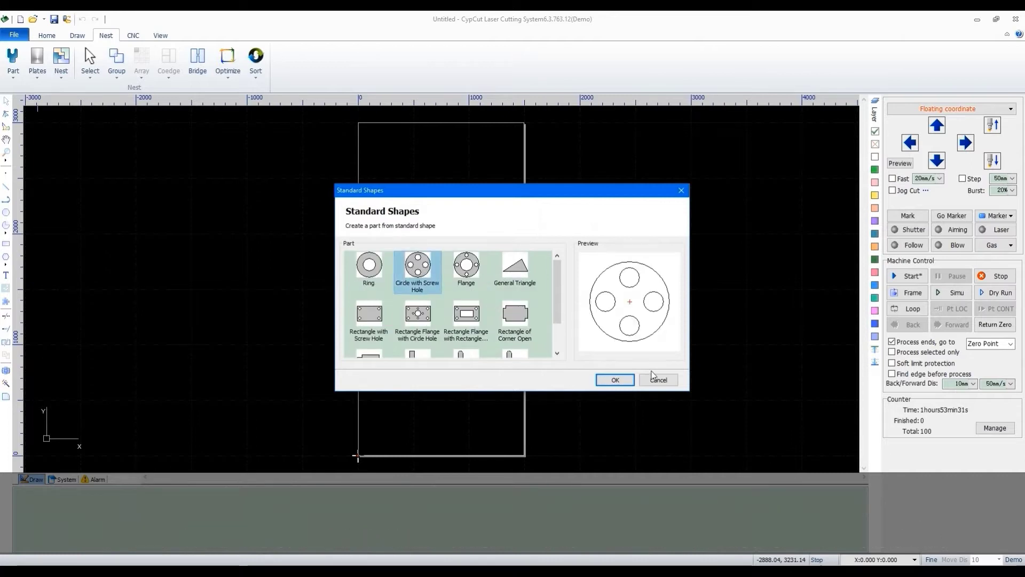
left_click(615, 380)
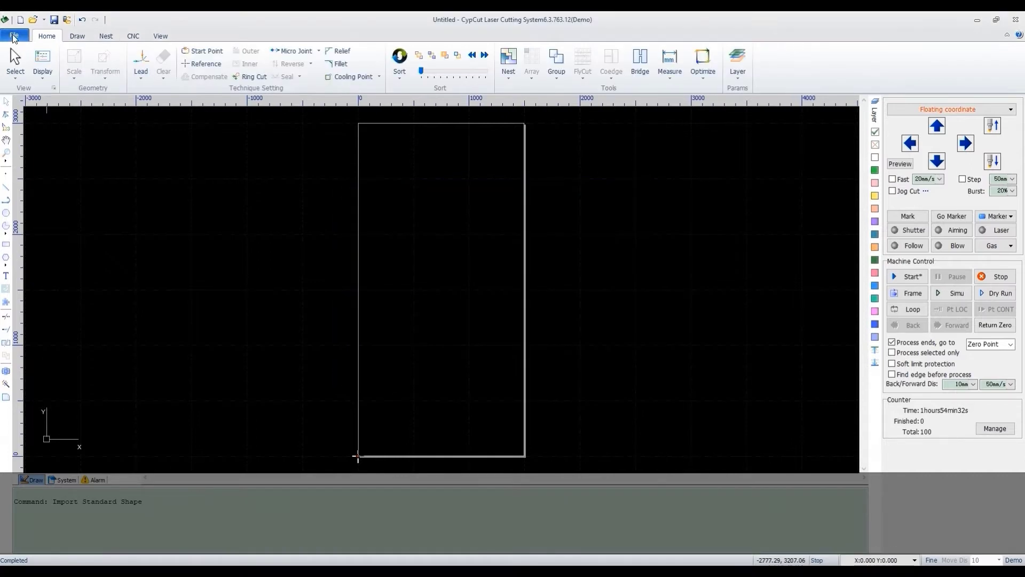
- Generate the task processing report and send the production report to print
left_click(14, 35)
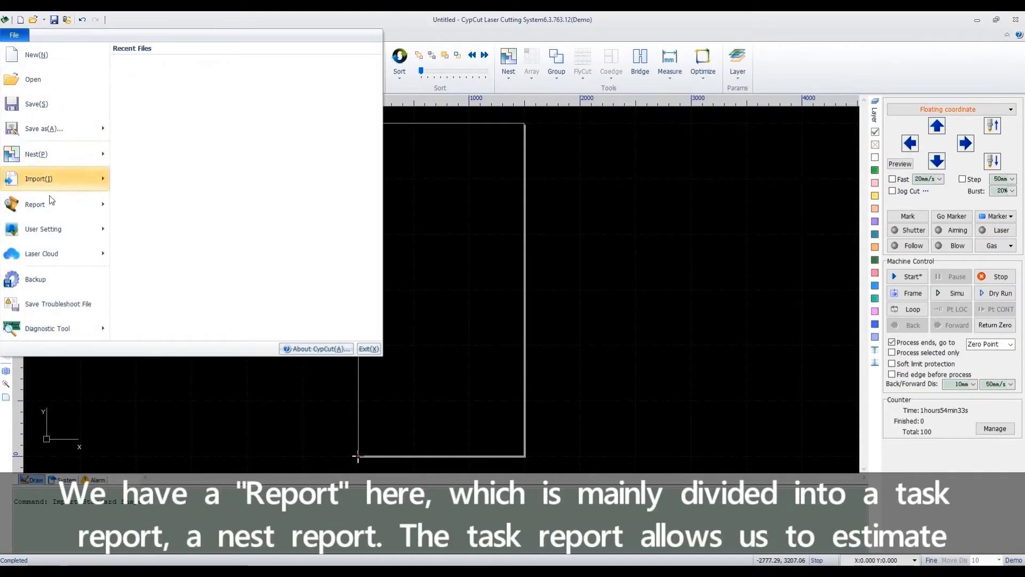
mouse_move(45, 204)
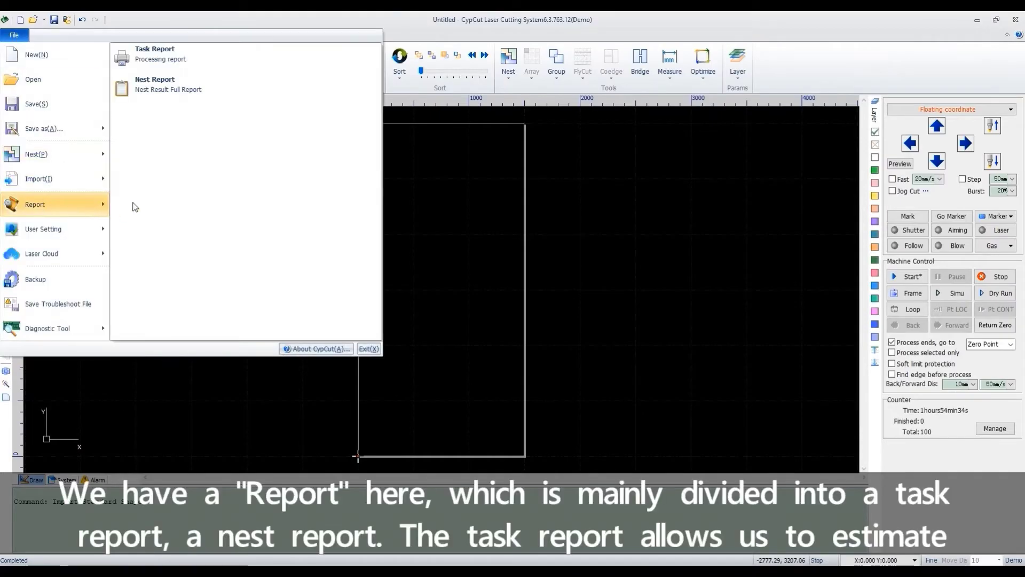
left_click(154, 59)
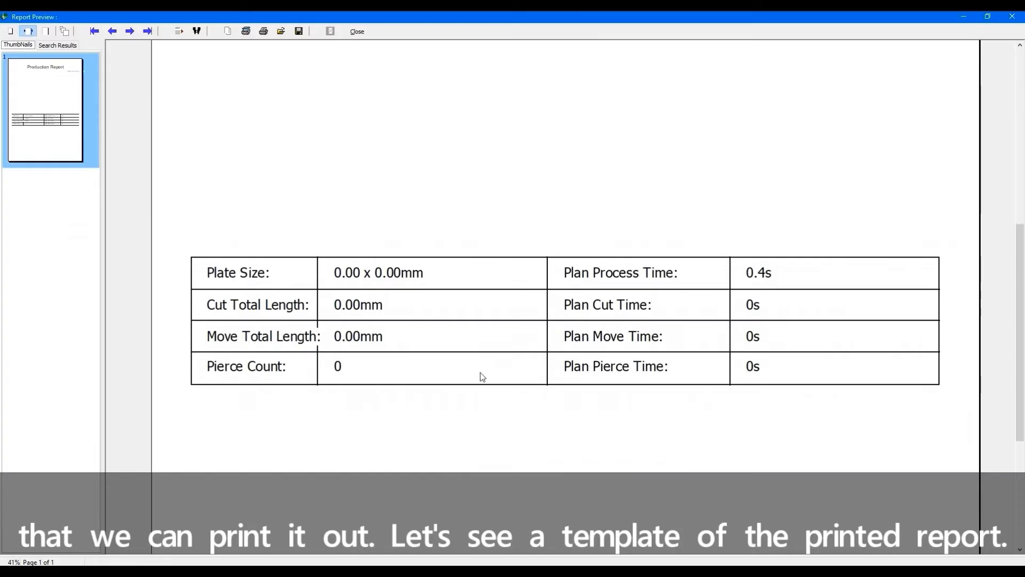
left_click(263, 32)
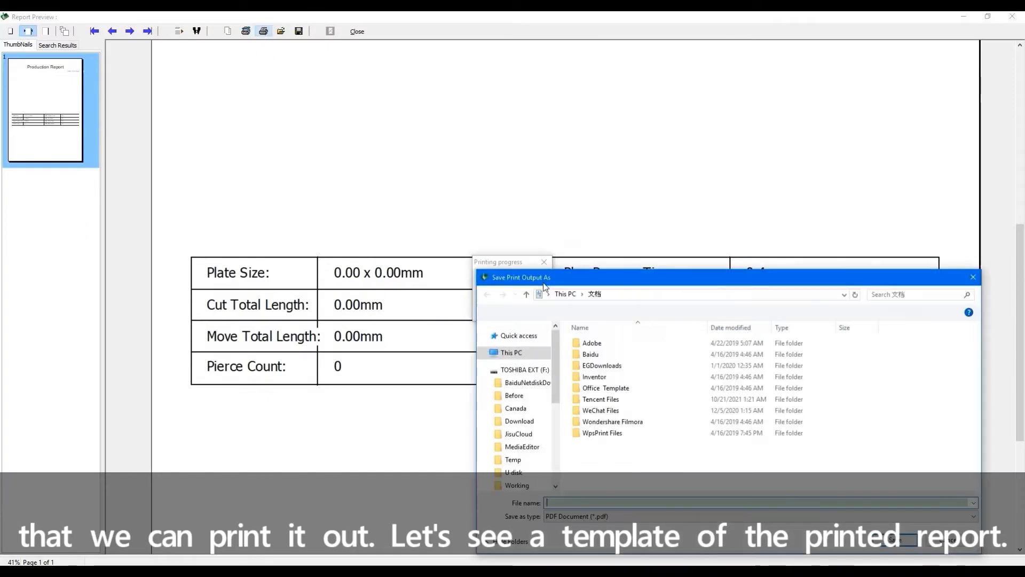
- Cancel saving the PDF, exit the report preview and open User Configuration
left_click(973, 277)
left_click(357, 32)
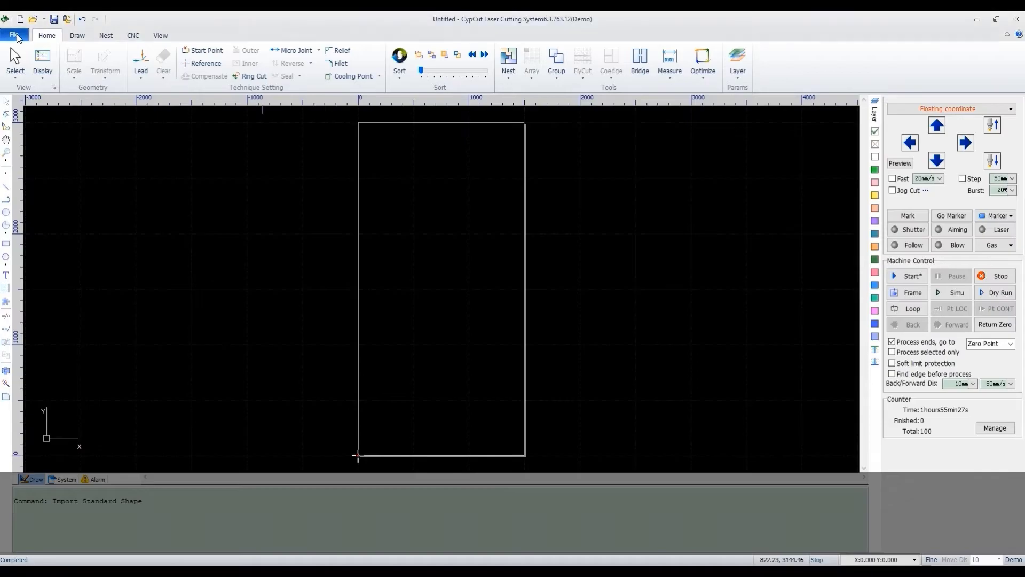
left_click(16, 36)
mouse_move(89, 230)
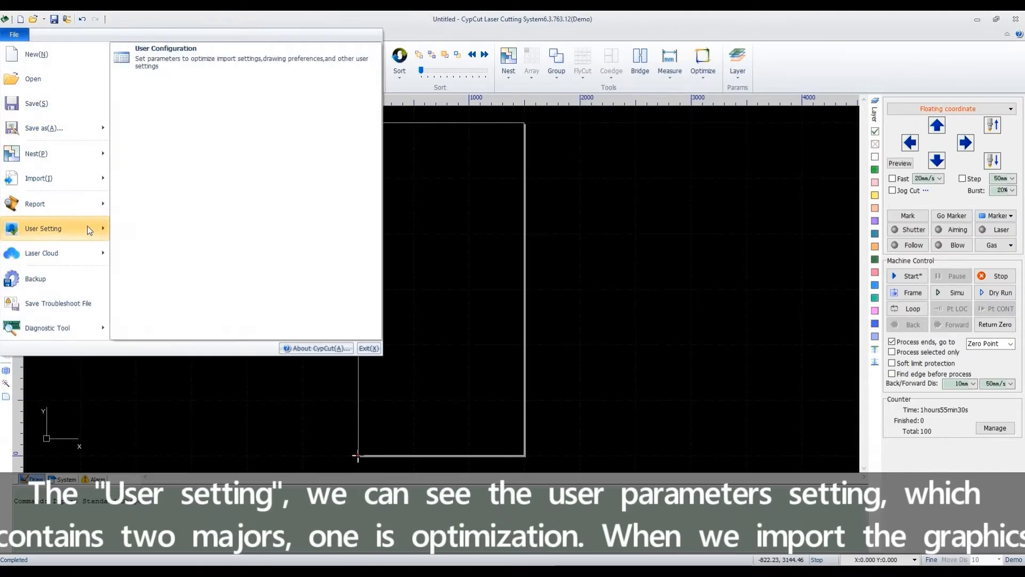
left_click(154, 60)
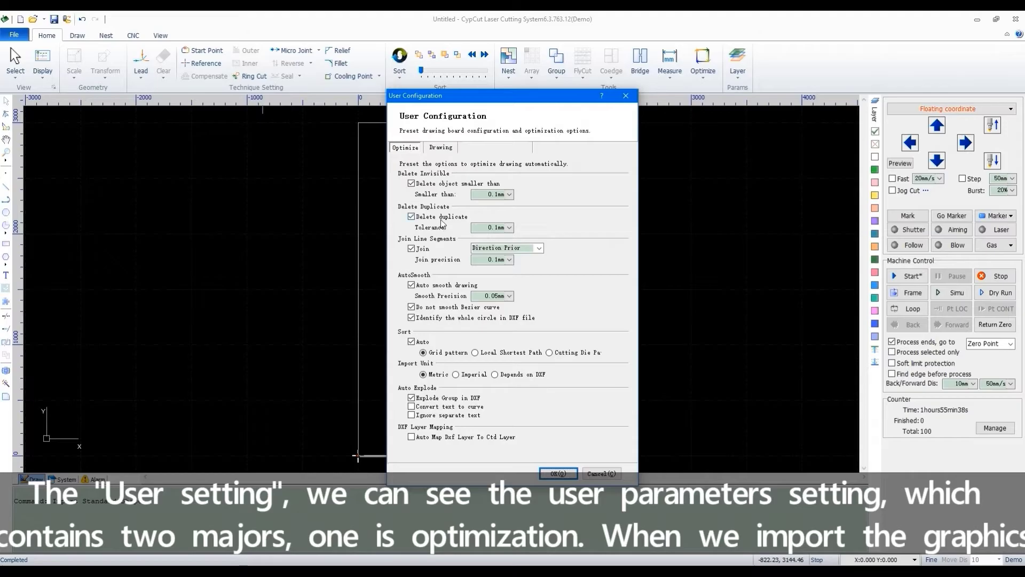
- Test-toggle the import optimize options, leaving tiny-object, duplicate, join and sorting options enabled
left_click(411, 184)
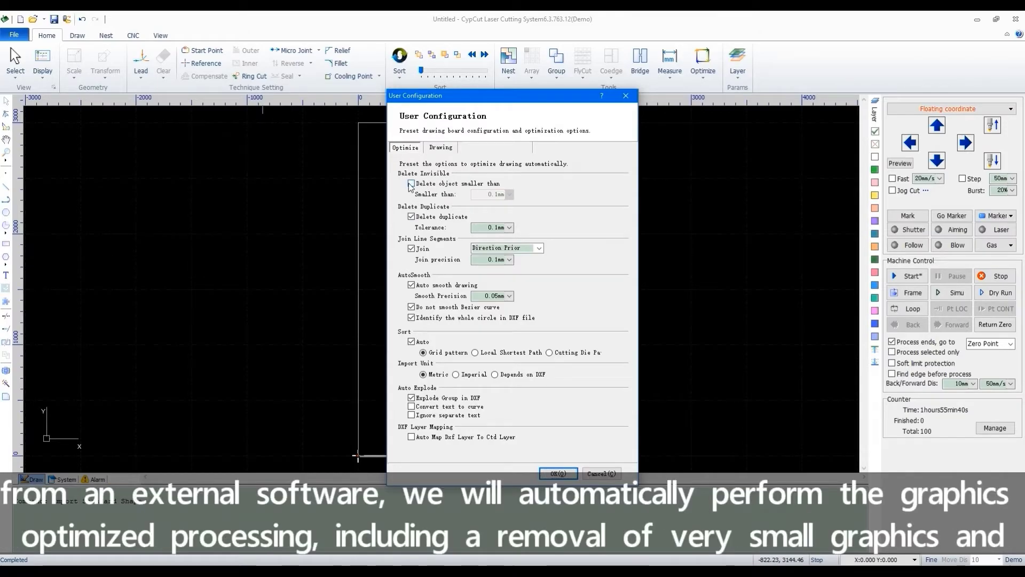
left_click(411, 183)
left_click(411, 216)
left_click(411, 217)
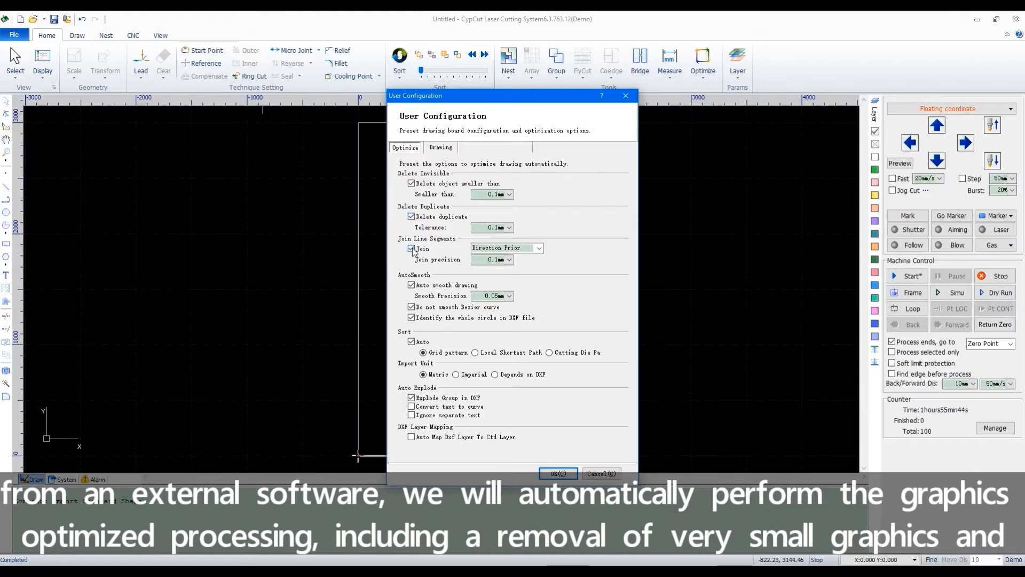
left_click(411, 249)
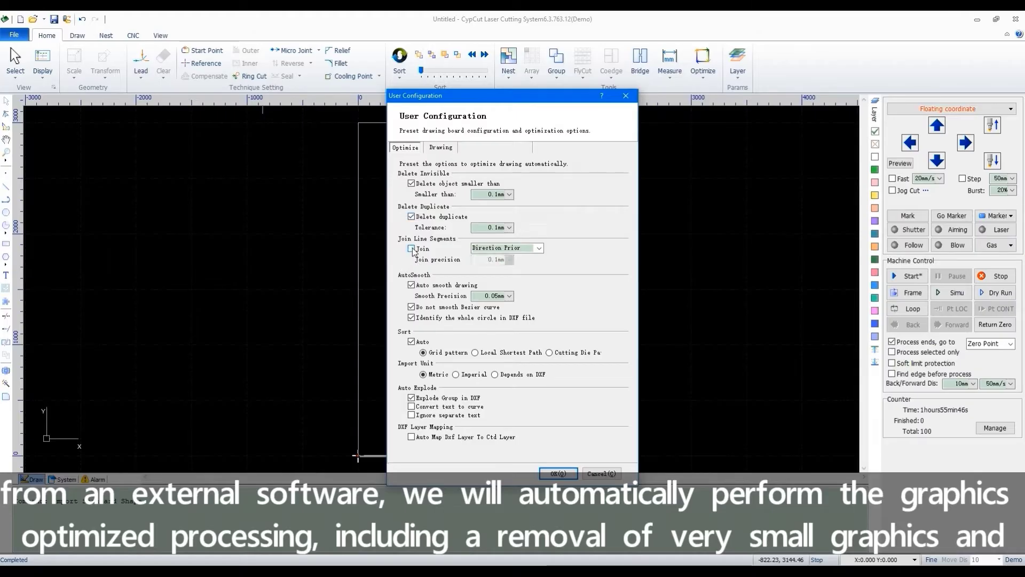
left_click(412, 249)
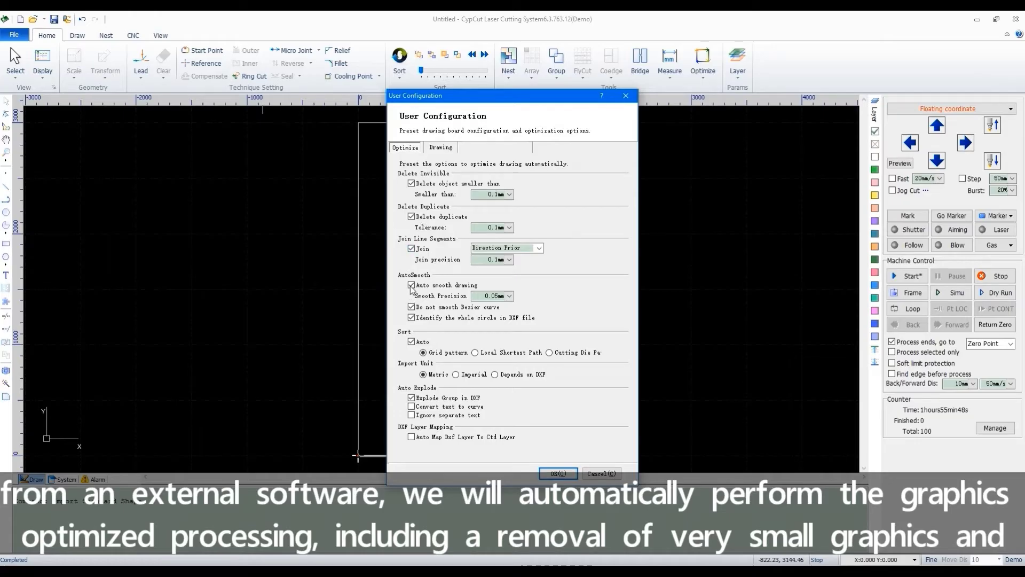
left_click(411, 307)
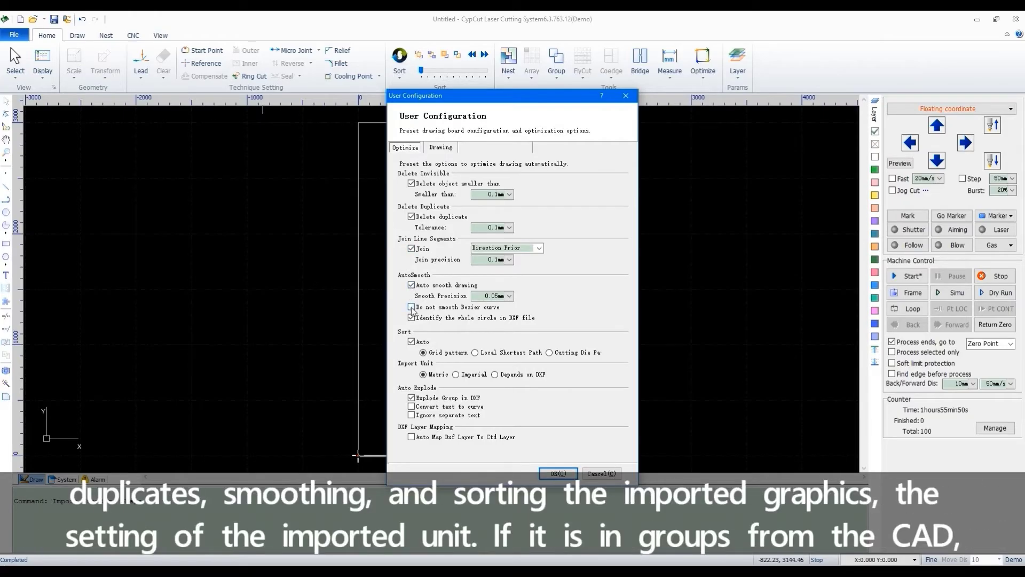
left_click(411, 307)
left_click(509, 296)
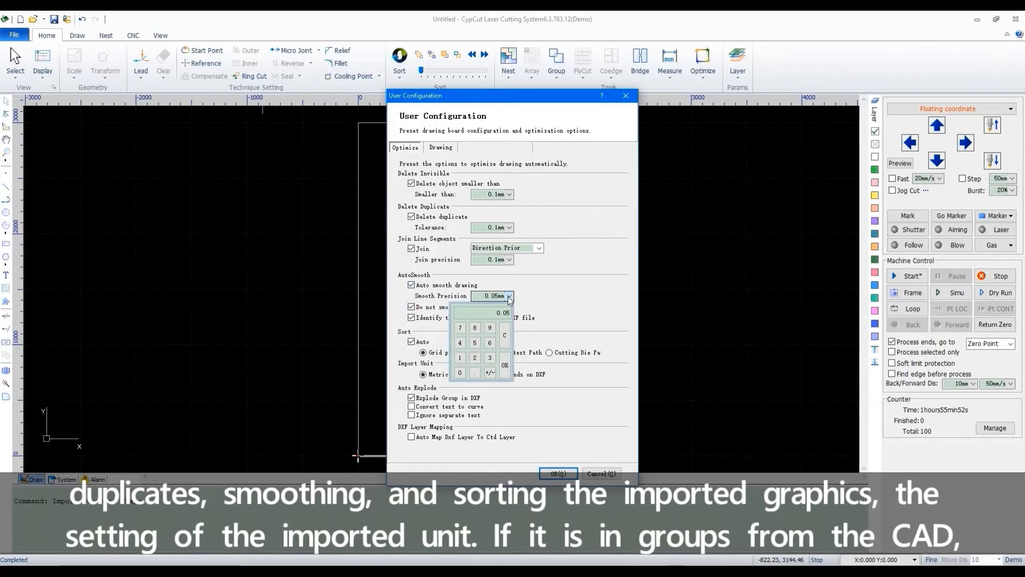
left_click(563, 301)
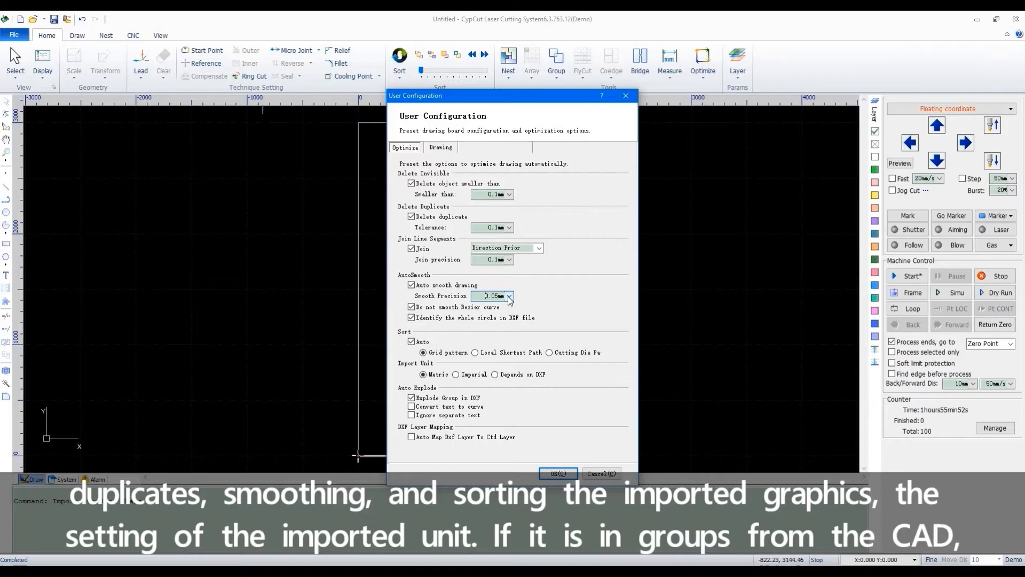
left_click(411, 342)
left_click(411, 342)
- Set the import unit to Imperial, keep separate text imported, and apply the configuration
left_click(423, 374)
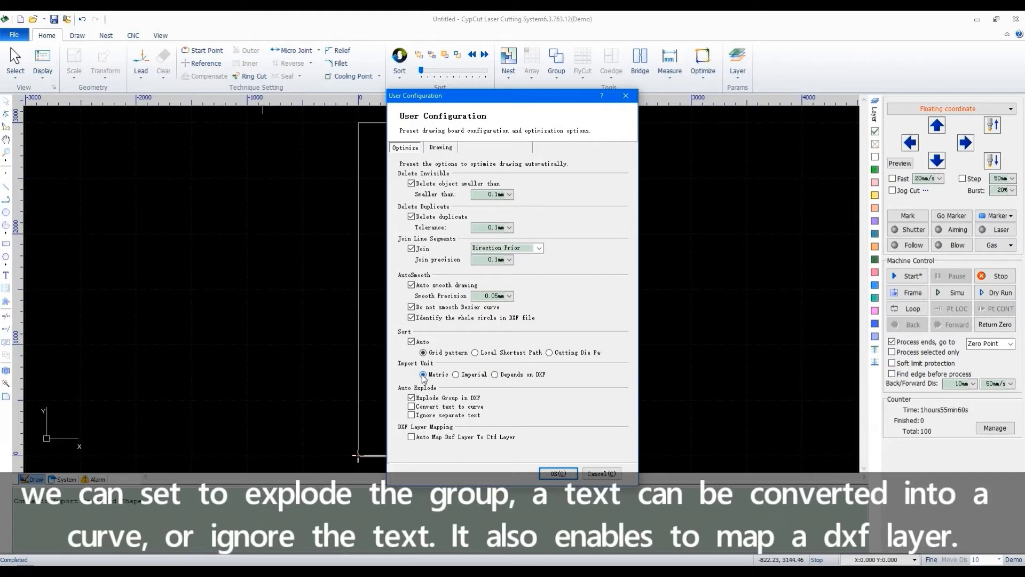
left_click(456, 374)
left_click(414, 415)
left_click(411, 415)
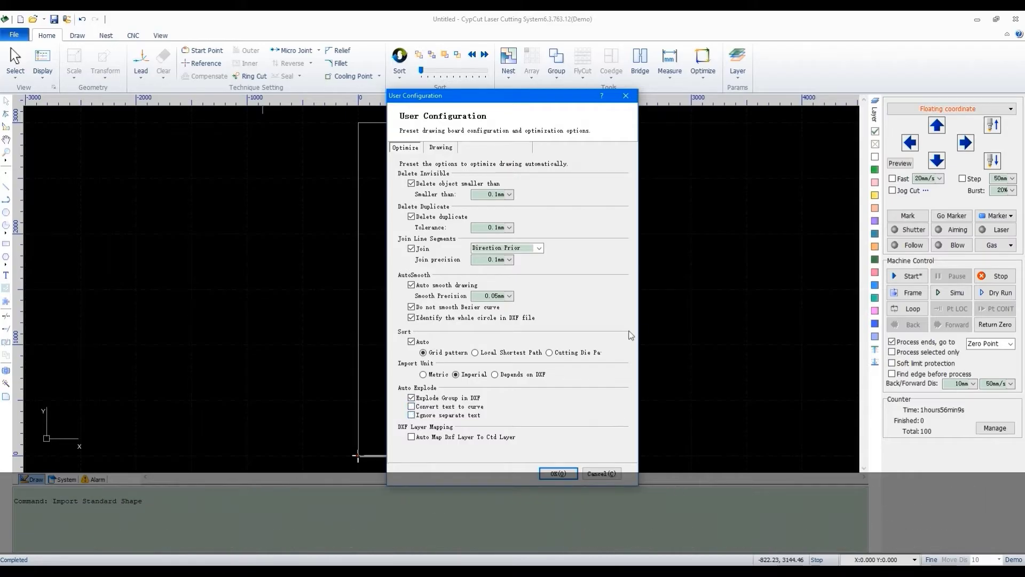
left_click(558, 474)
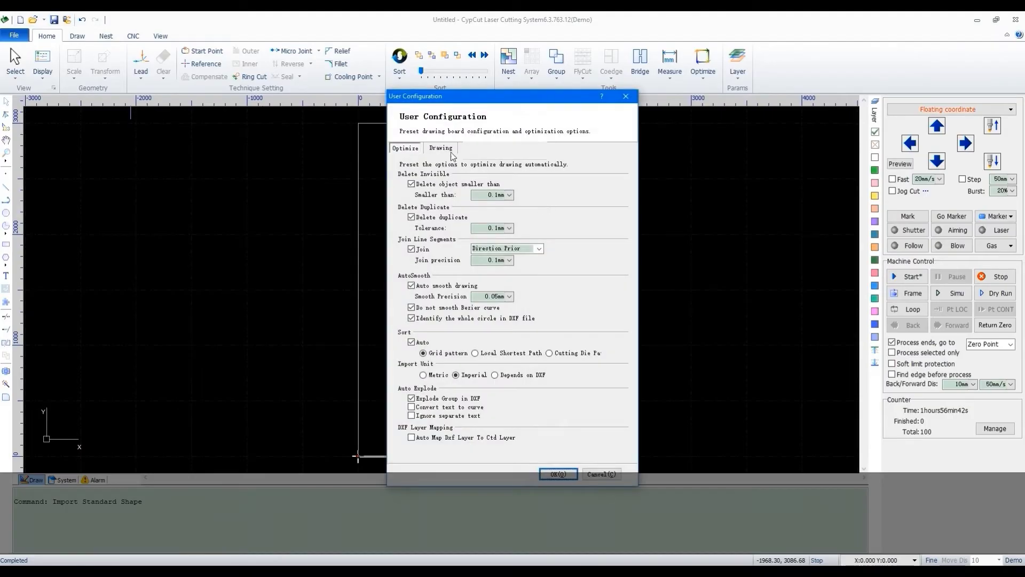
- On the Drawing tab, uncheck Display Coordinate and confirm with OK
left_click(441, 149)
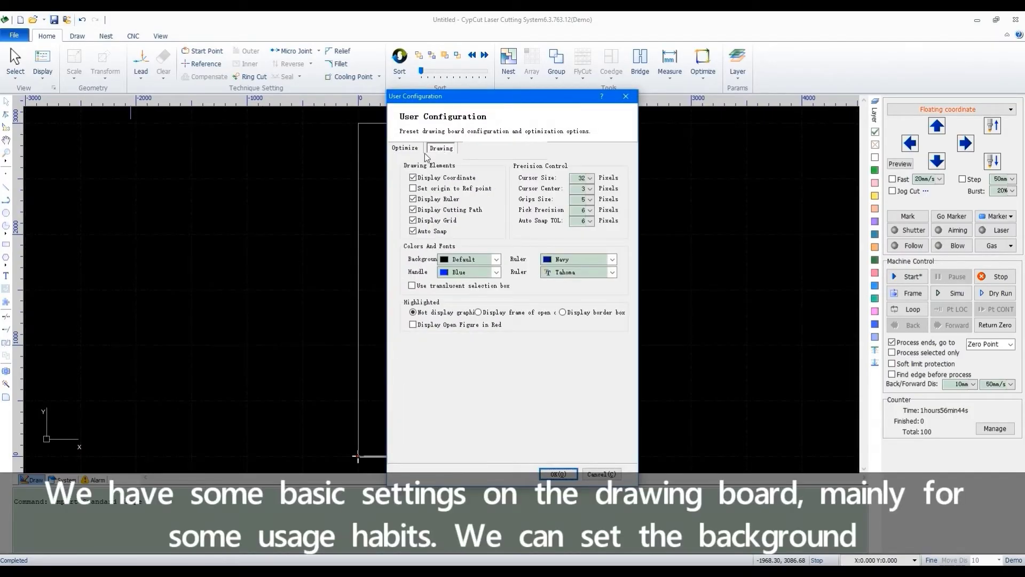
left_click(414, 178)
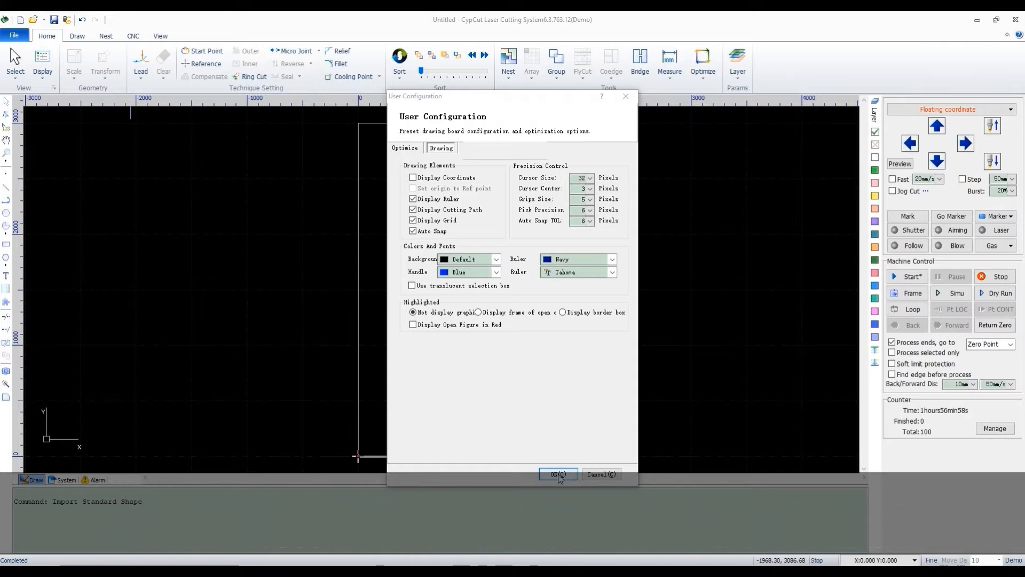
left_click(558, 474)
- Back up the machine configuration under the name 'Parameter' and acknowledge the success message
left_click(14, 34)
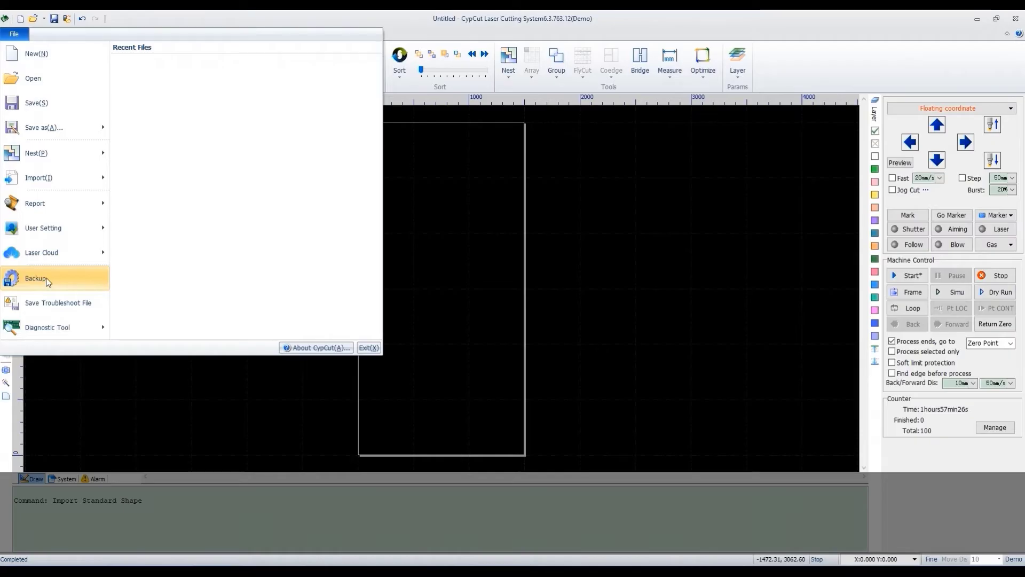
left_click(46, 278)
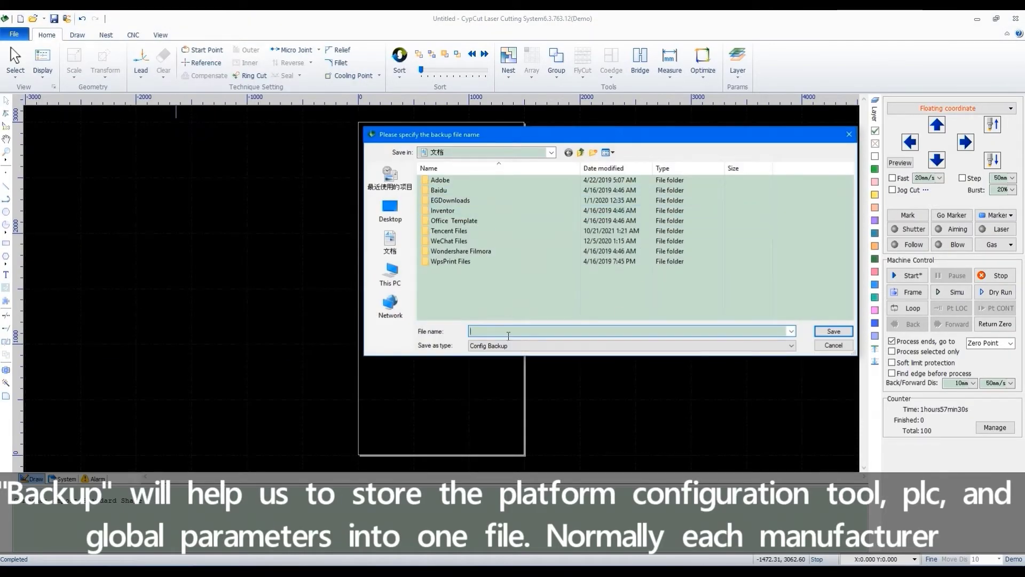
type("Parameter")
key("Return")
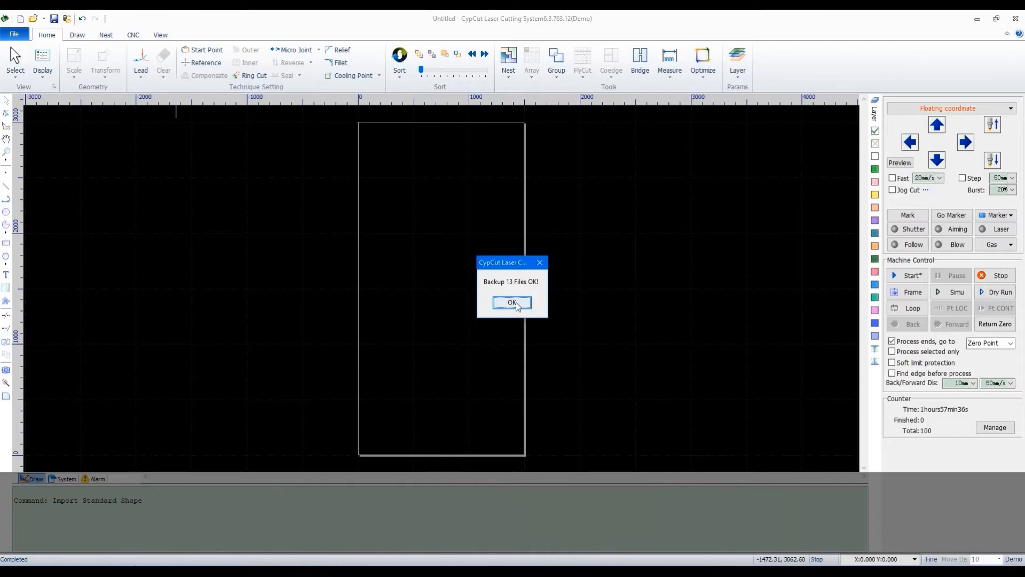
left_click(513, 302)
- Back up again to the existing Parameter file, confirming the overwrite of 13 files
left_click(12, 35)
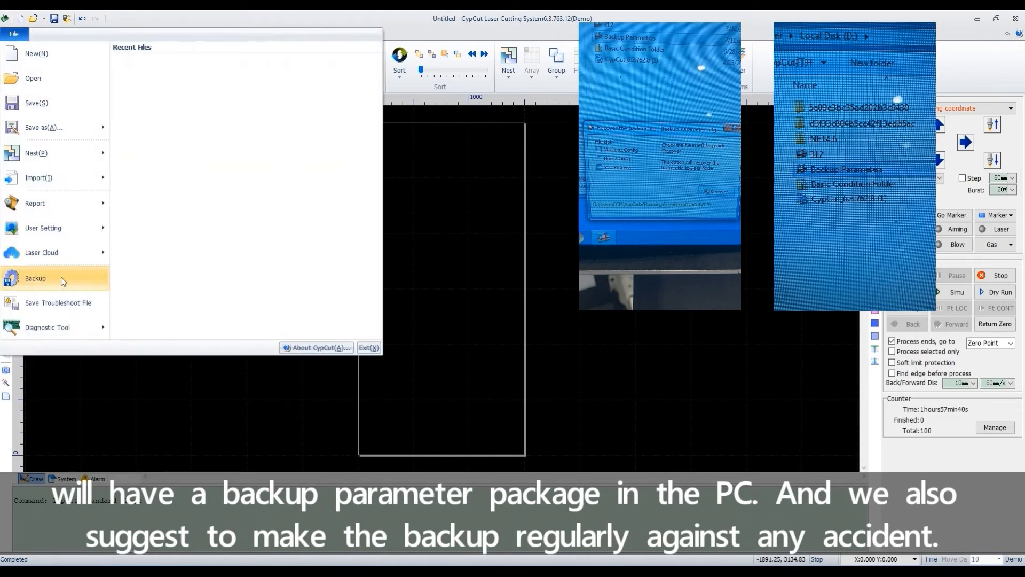
left_click(35, 278)
left_click(441, 272)
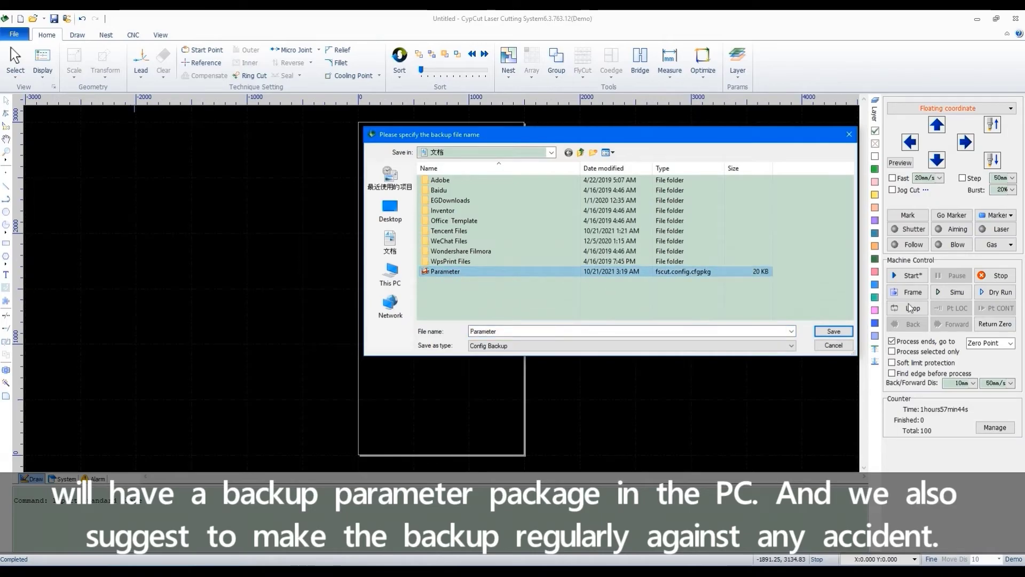
left_click(833, 332)
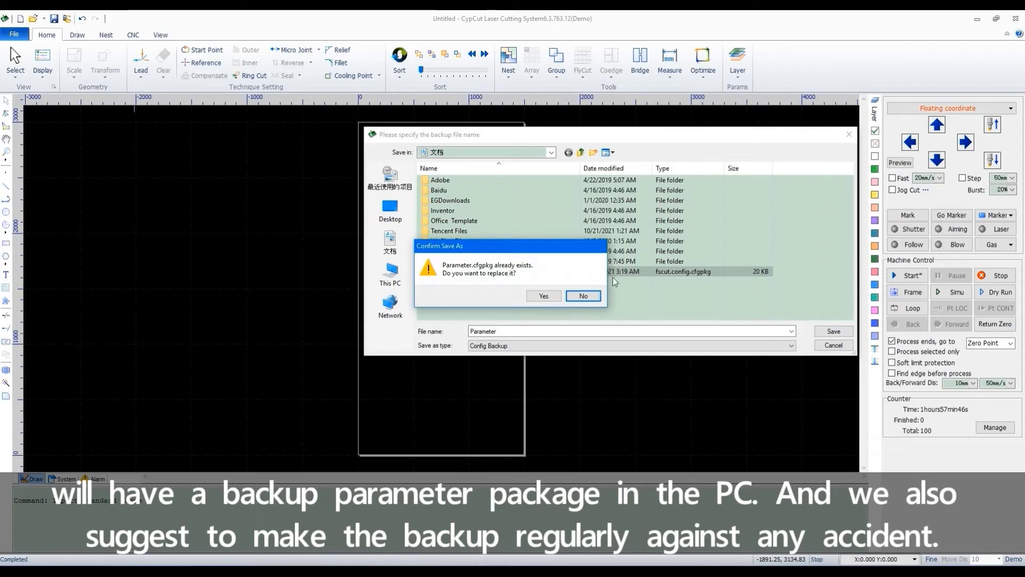
left_click(542, 295)
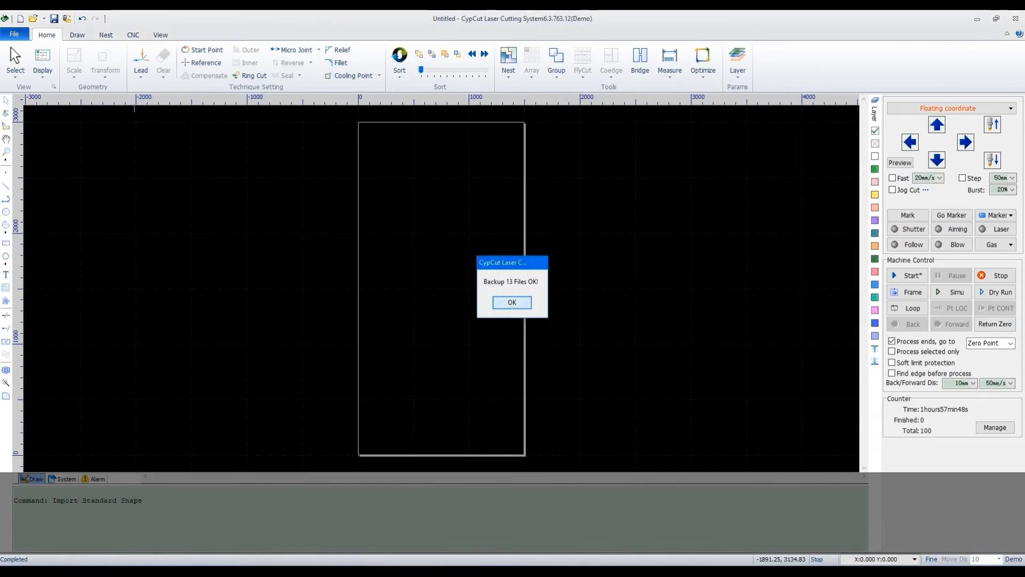
left_click(528, 307)
left_click(14, 34)
mouse_move(42, 327)
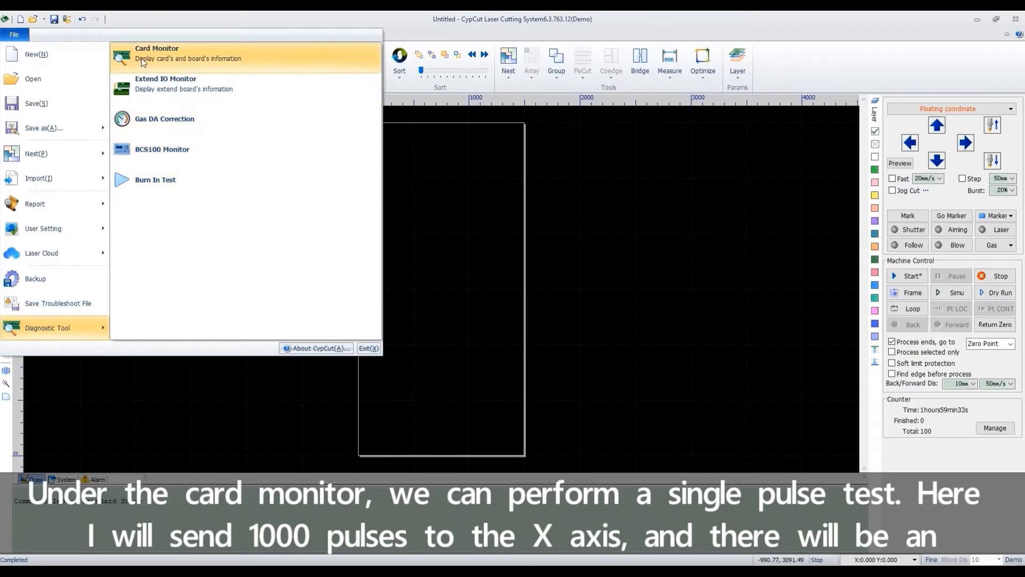
- In Card Monitor, send a 1000-pulse test to the X axis
left_click(170, 59)
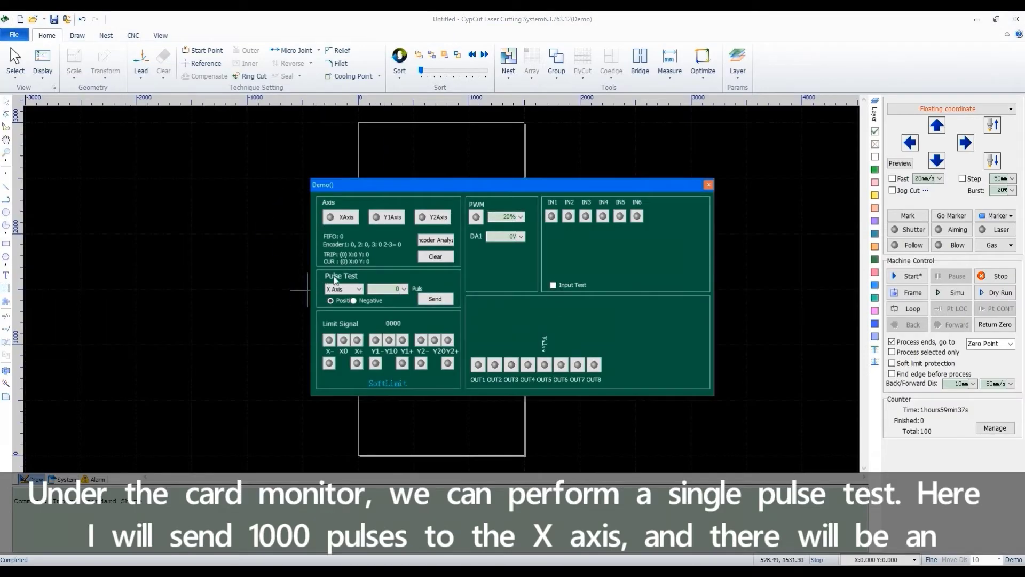
double_click(398, 288)
type("1000")
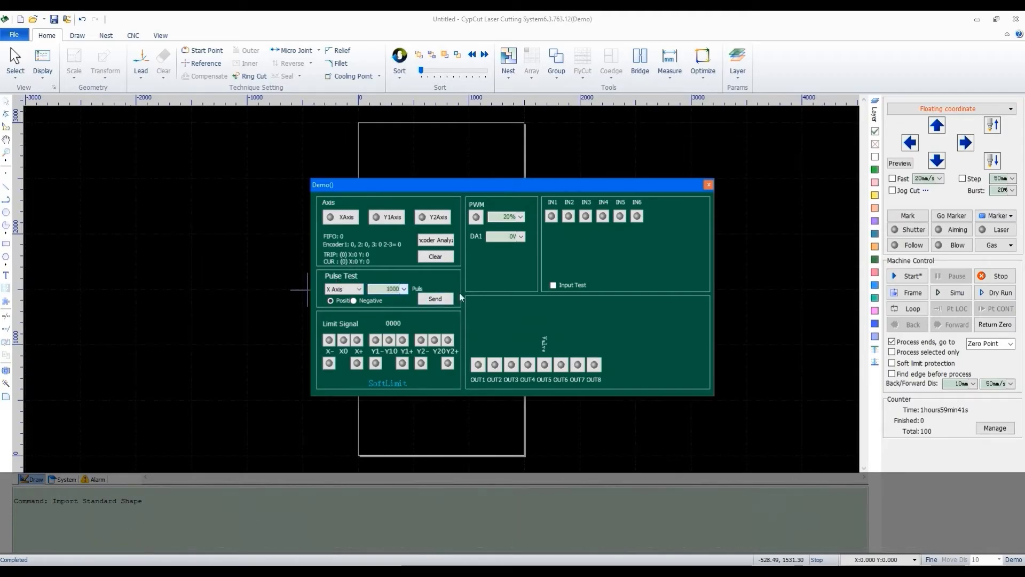
left_click(441, 302)
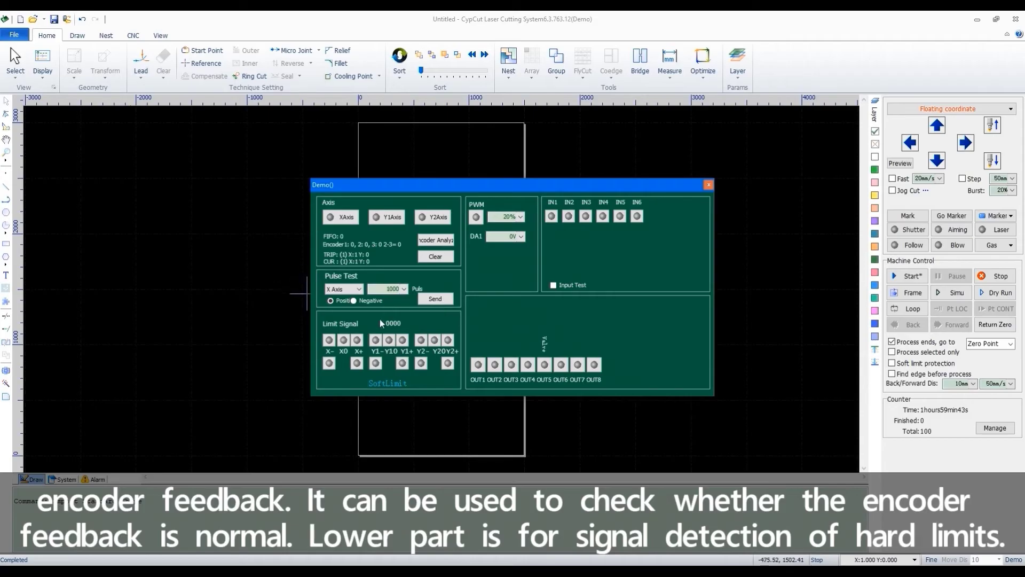
- Run the encoder feedback check, then switch on outputs OUT8 and OUT7
left_click(453, 239)
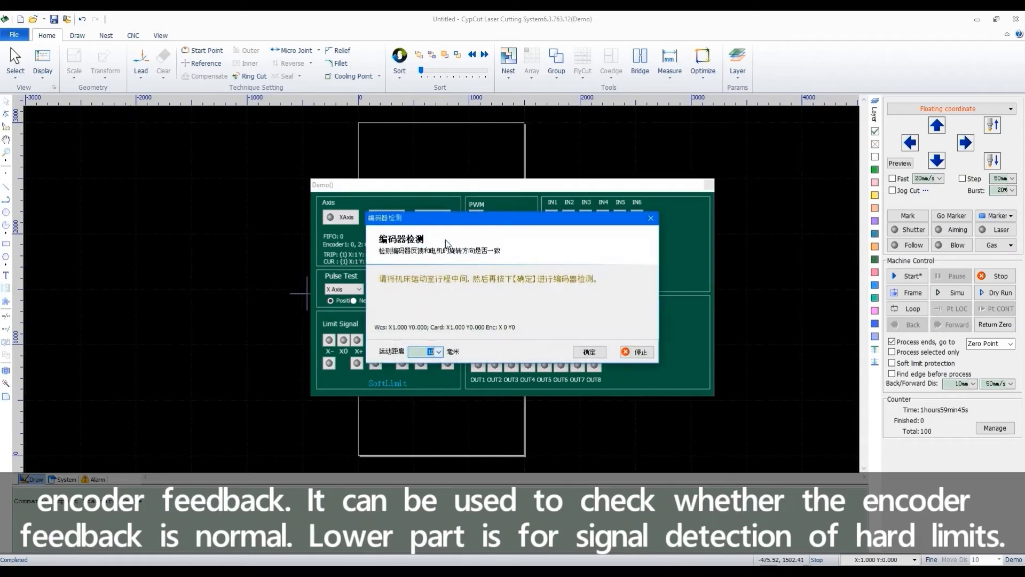
left_click(653, 213)
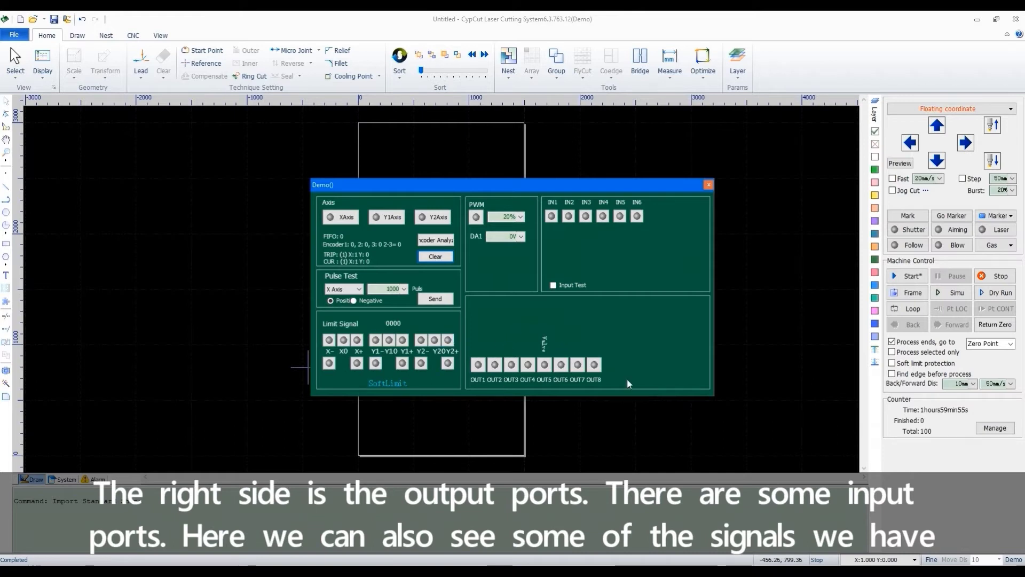
left_click(595, 364)
left_click(577, 364)
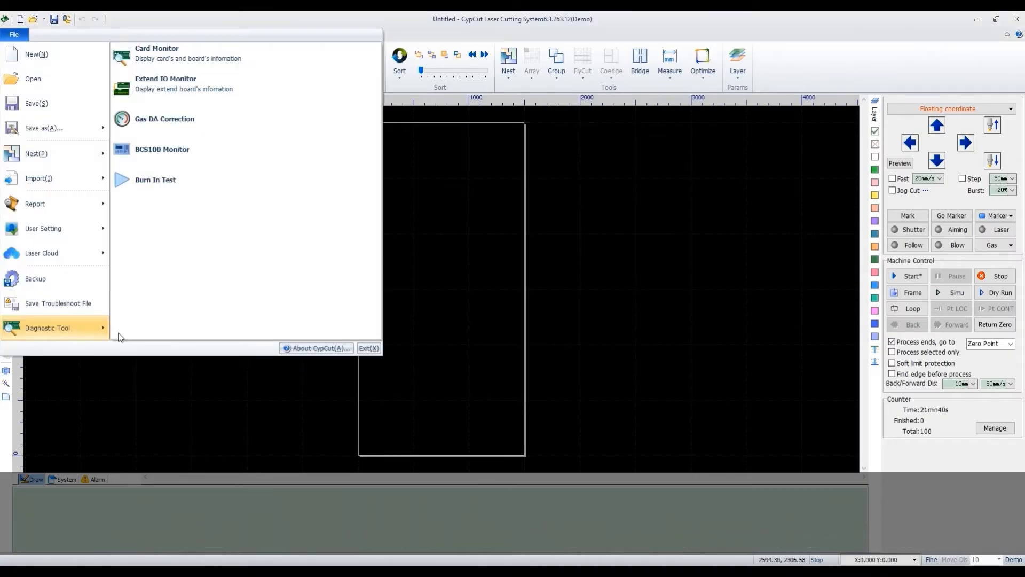
left_click(161, 91)
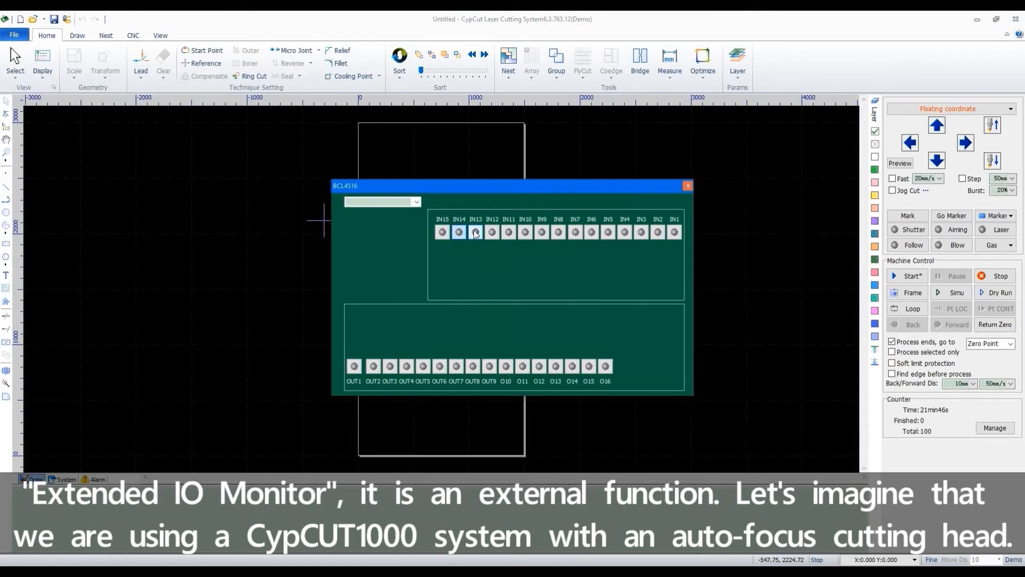
left_click(417, 202)
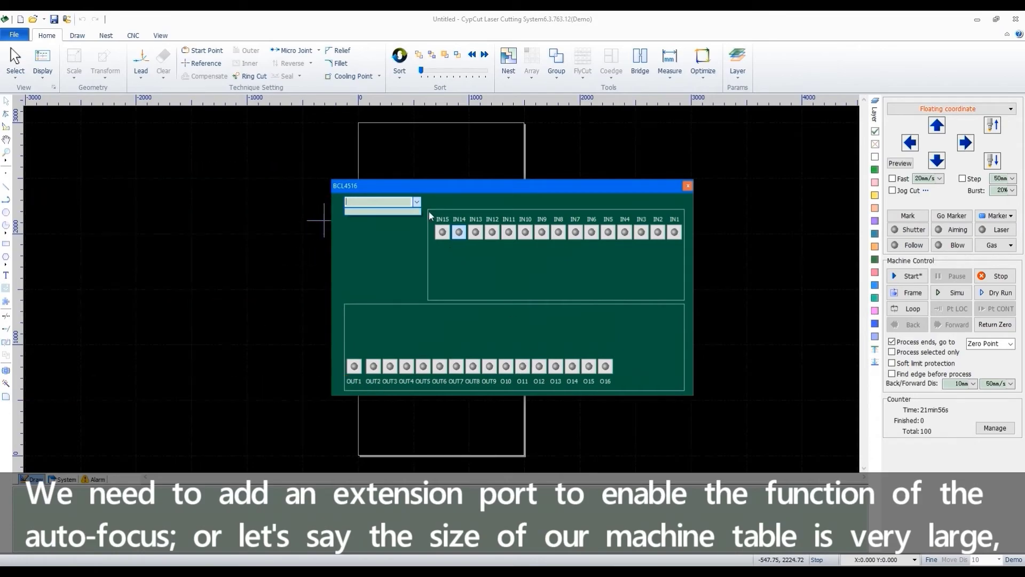
left_click(417, 202)
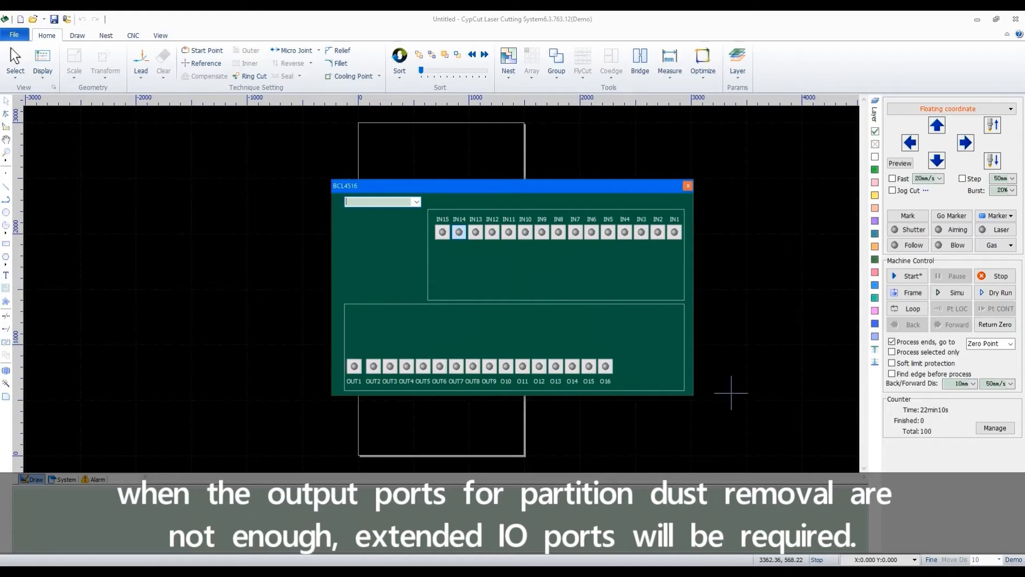
left_click(786, 463)
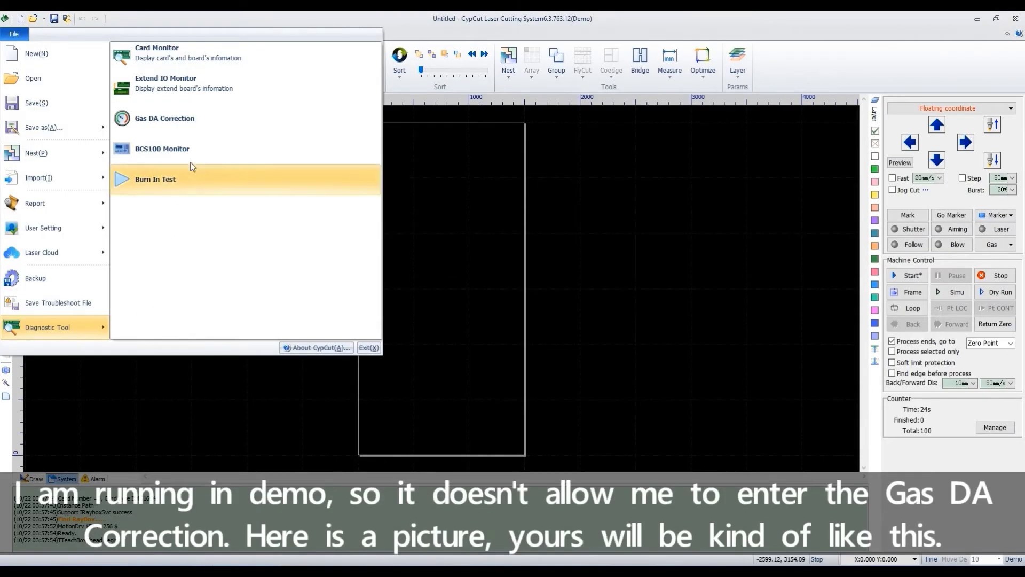
- Open the Gas DA Correction tool from the diagnostic tools list
left_click(155, 119)
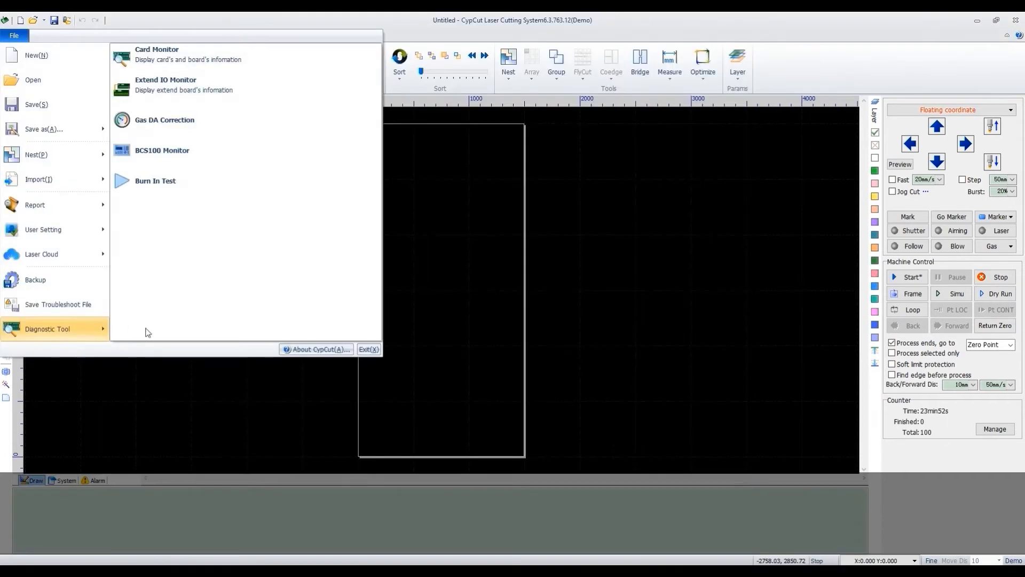
left_click(163, 150)
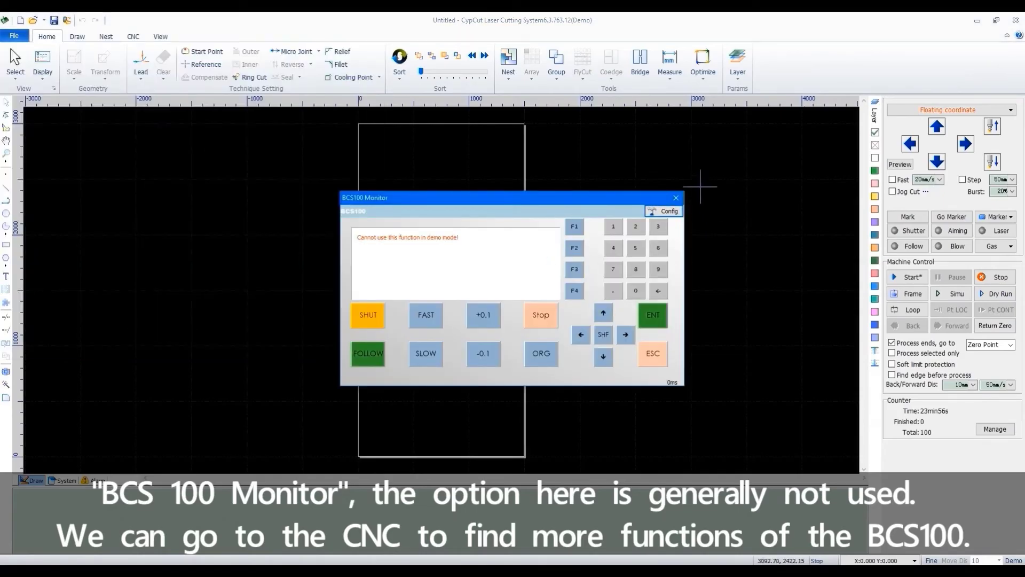
left_click(676, 197)
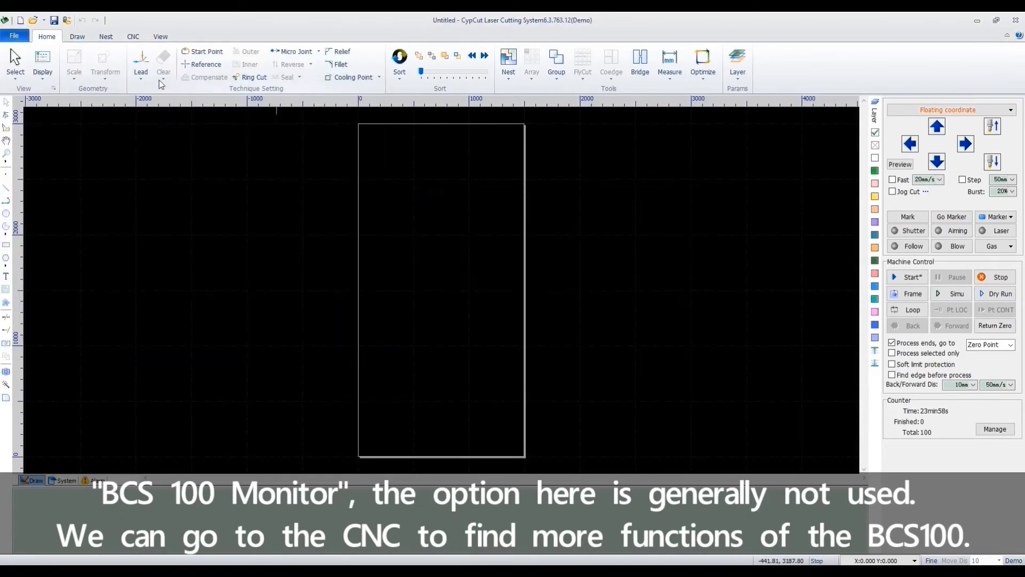
left_click(133, 36)
left_click(377, 73)
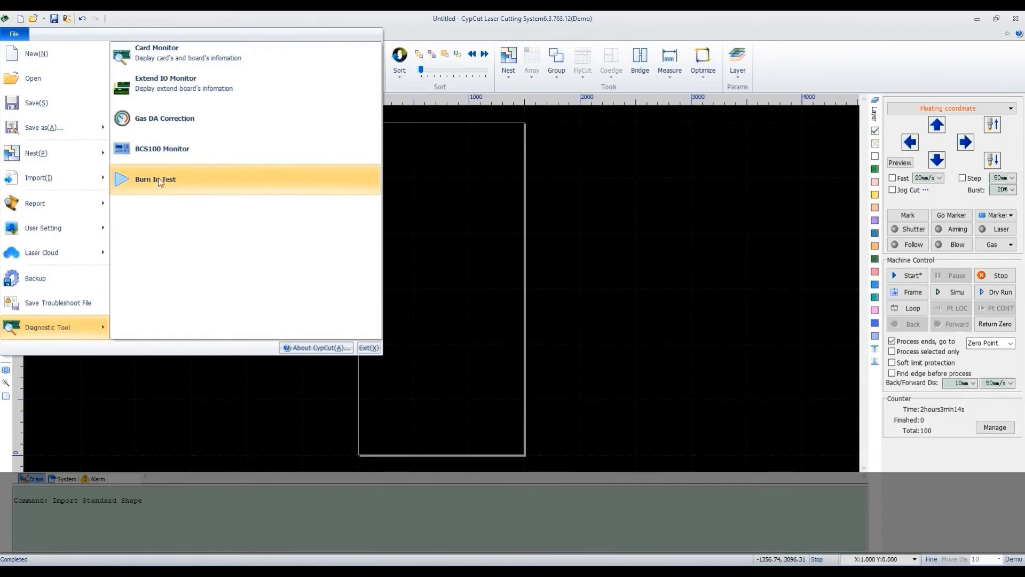
- Open the Burn In Test settings by entering the access password
left_click(143, 182)
type("**")
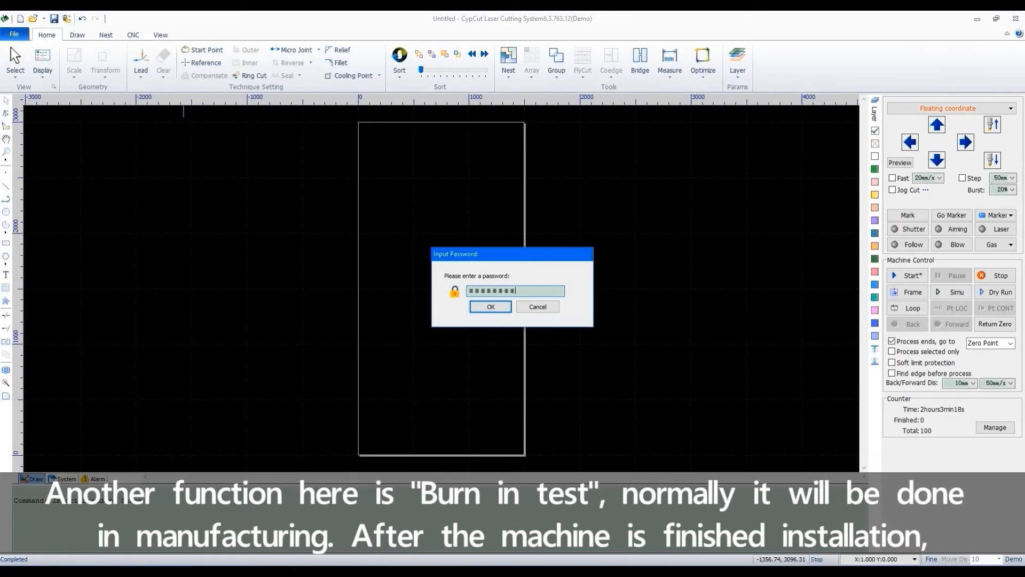
left_click(482, 311)
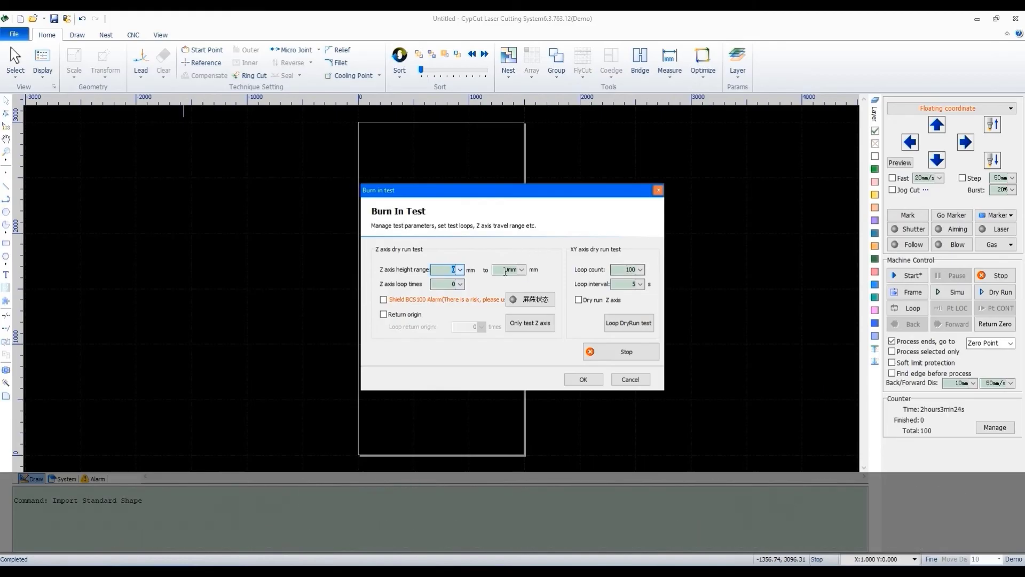
- Leave alarm shielding and return-to-origin off, run Z-axis-only and looped dry runs, dismiss the error
left_click(383, 300)
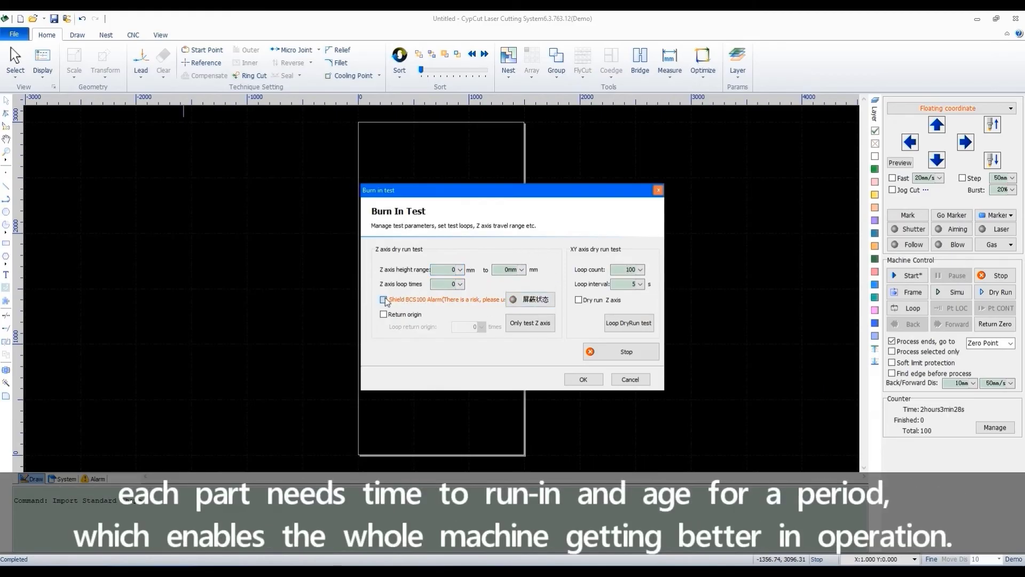
left_click(383, 299)
left_click(384, 314)
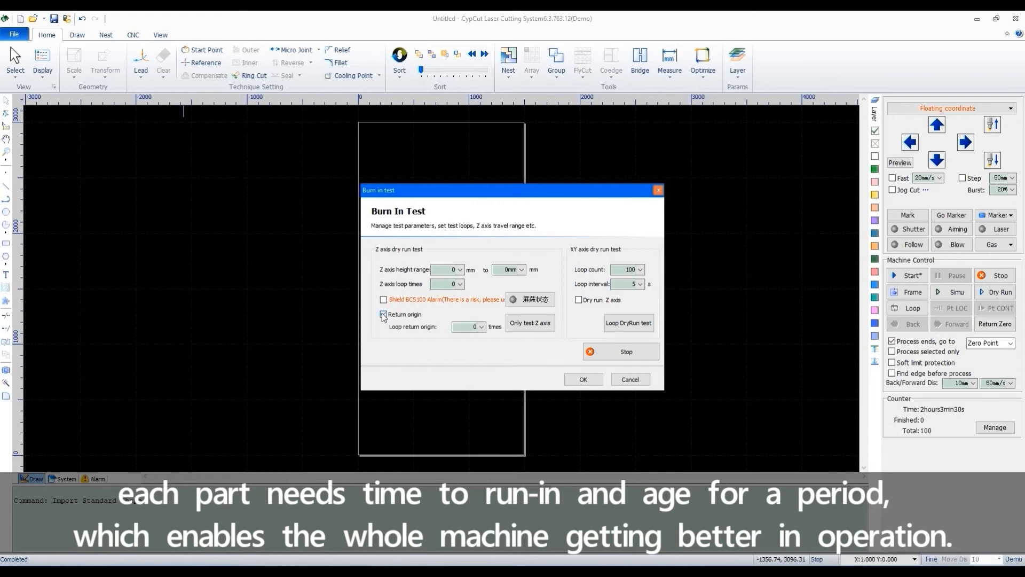
left_click(383, 315)
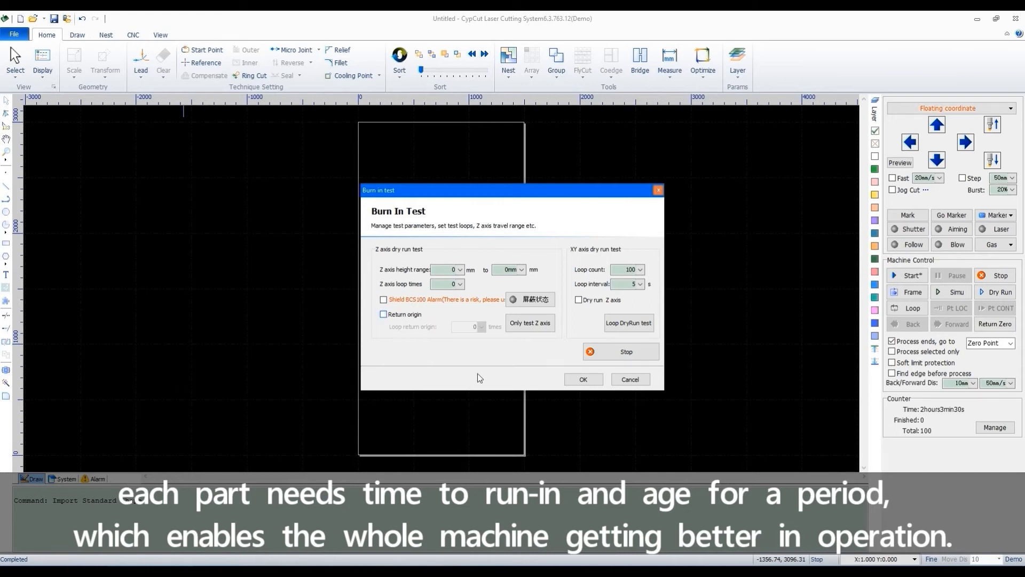
left_click(537, 327)
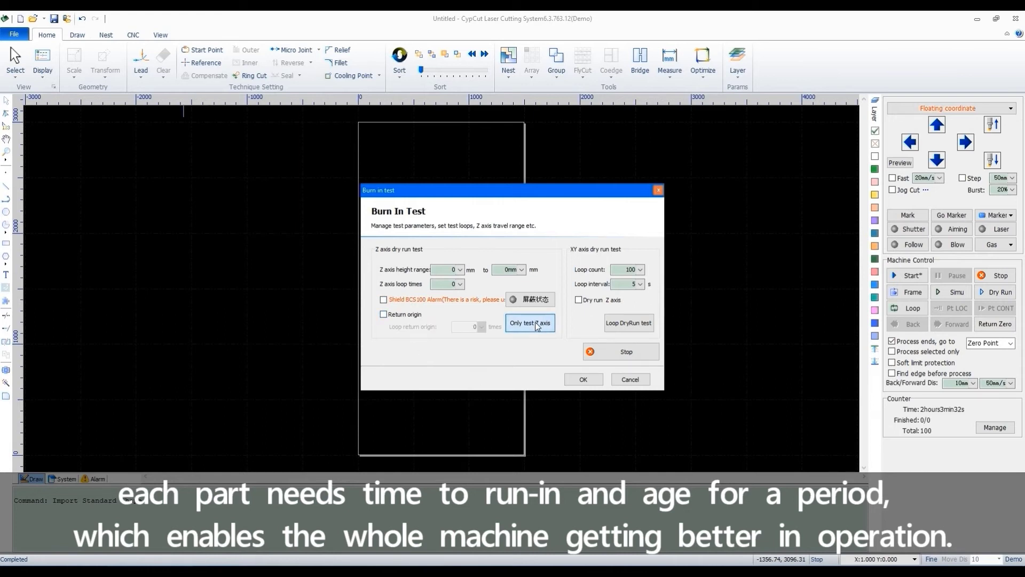
left_click(640, 326)
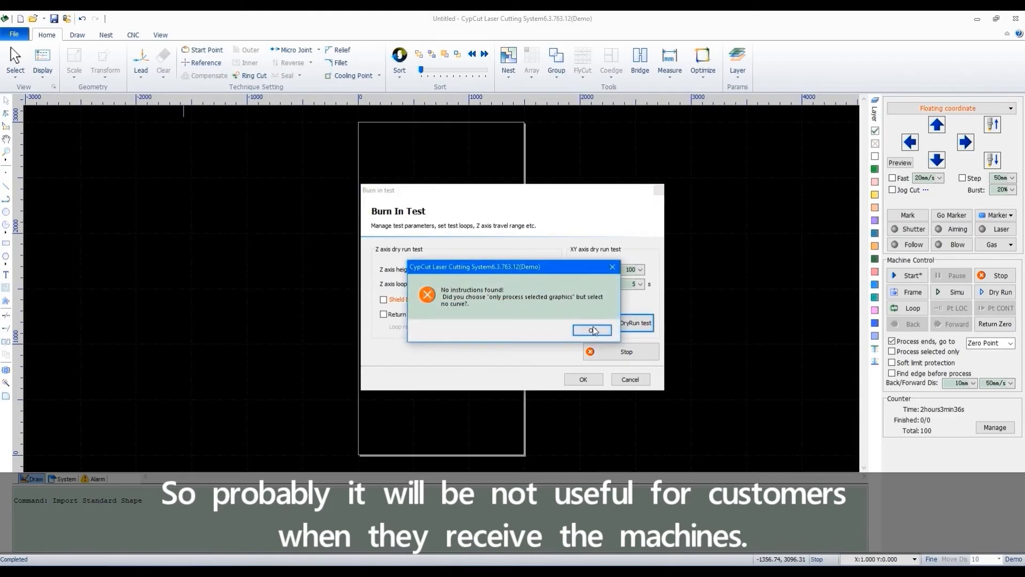
left_click(593, 330)
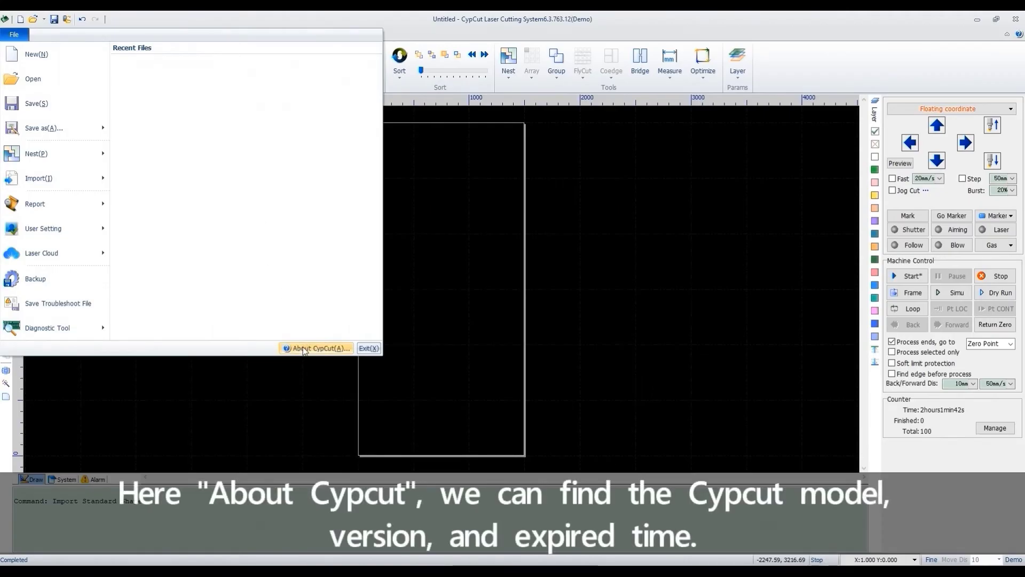
- Open About CypCut to view version 6.3.763.12 and its licence validity
left_click(303, 348)
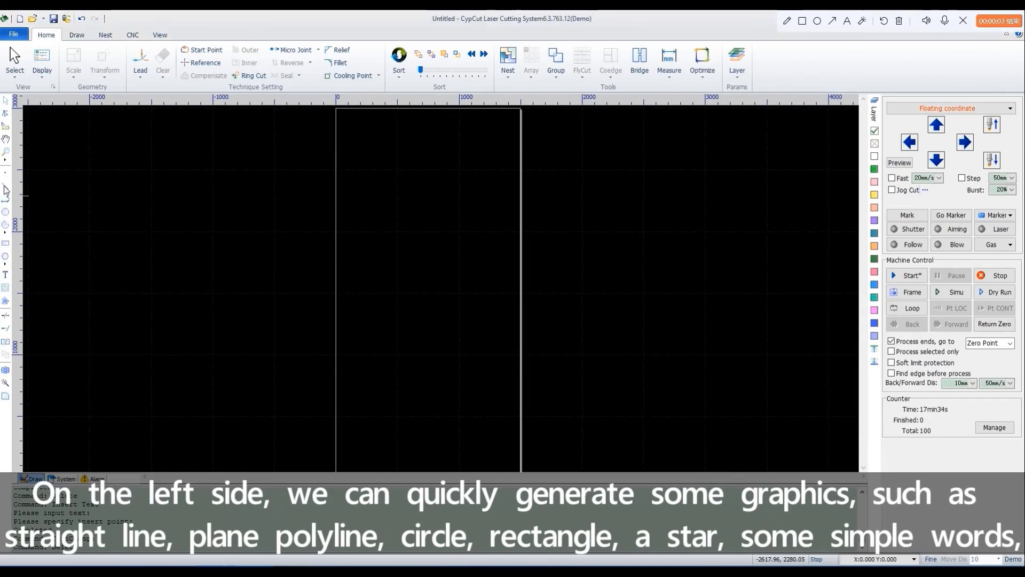
- Draw a straight line and a four-vertex polyline on the canvas
left_click(6, 187)
left_click(463, 216)
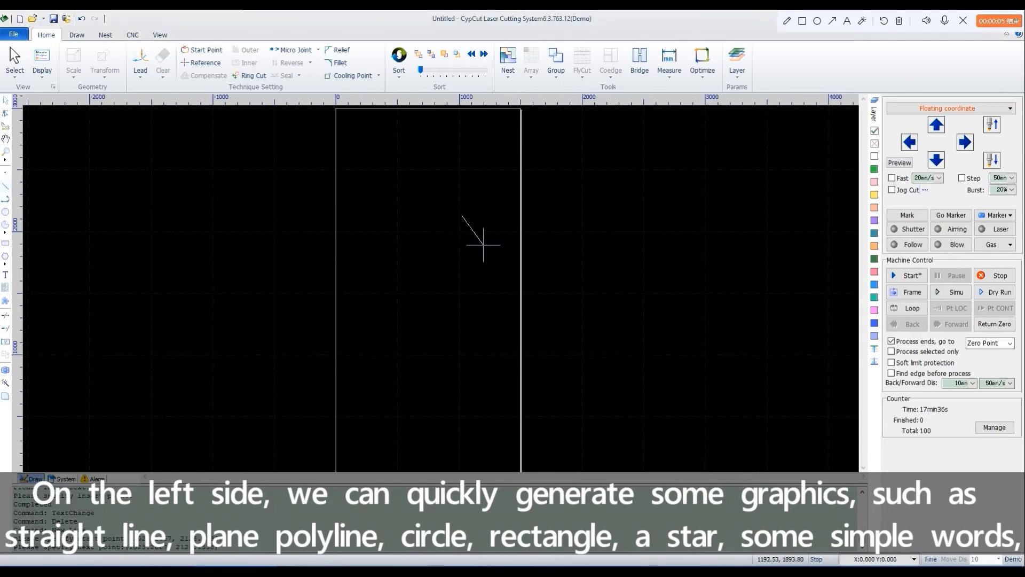
left_click(497, 274)
right_click(497, 273)
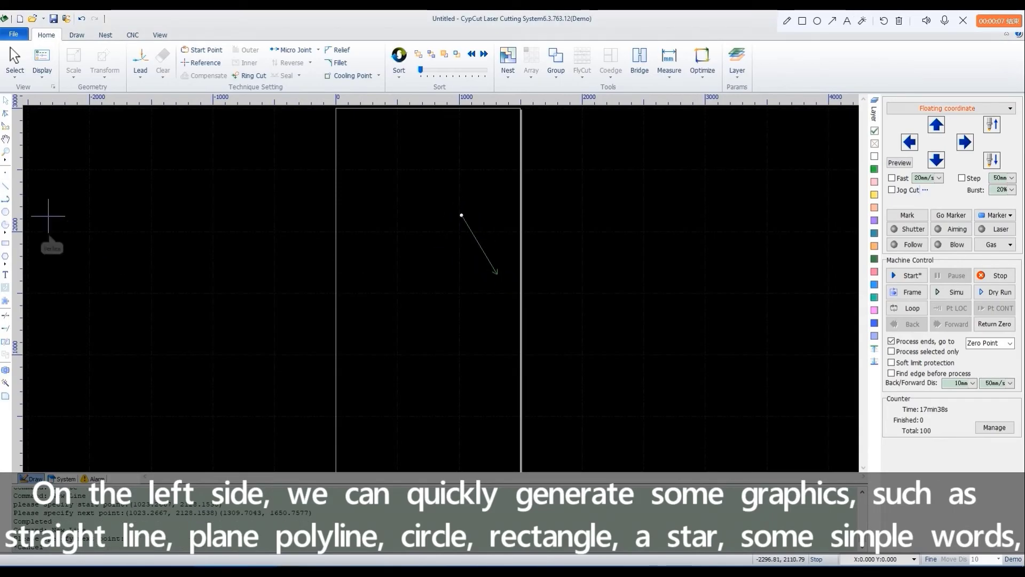
left_click(5, 199)
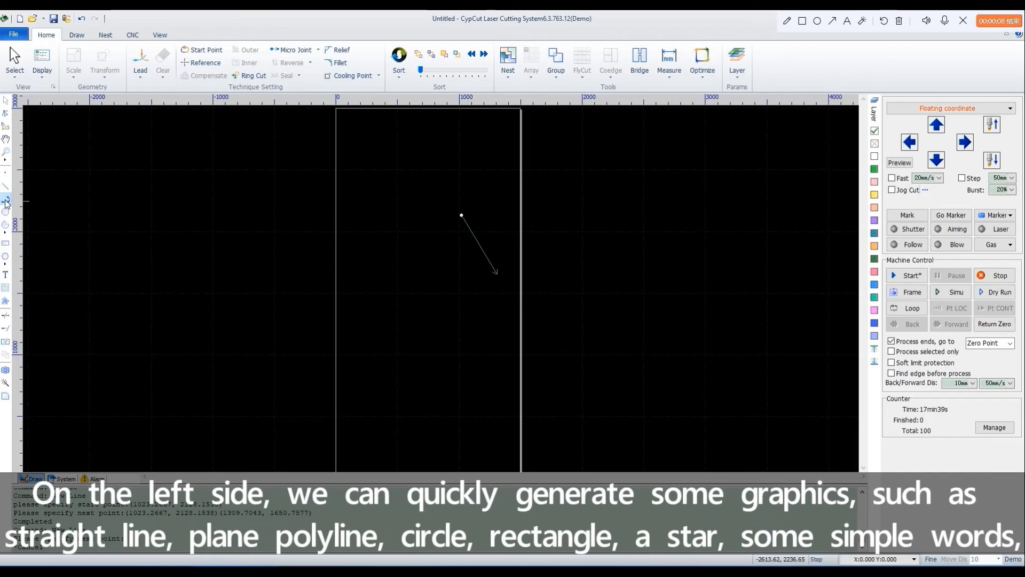
left_click(401, 241)
left_click(406, 296)
left_click(467, 309)
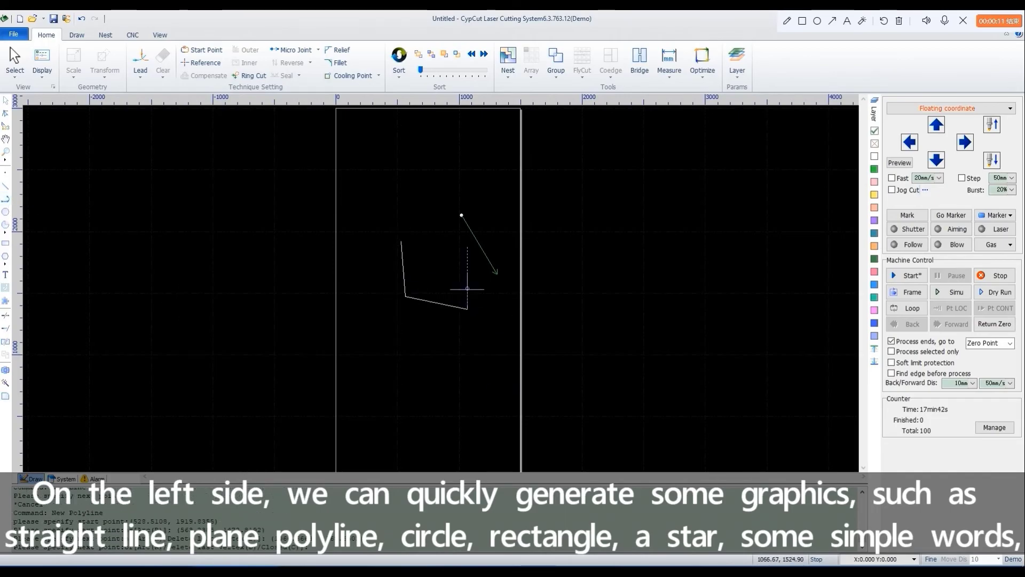
left_click(458, 271)
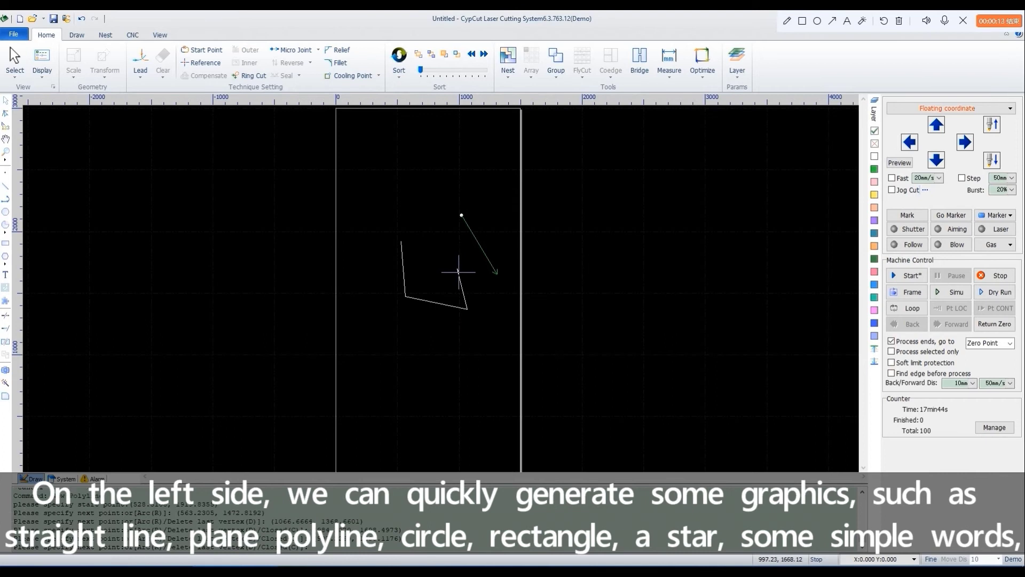
right_click(458, 271)
- Draw a circle below the polyline with a rectangle inside it
left_click(5, 212)
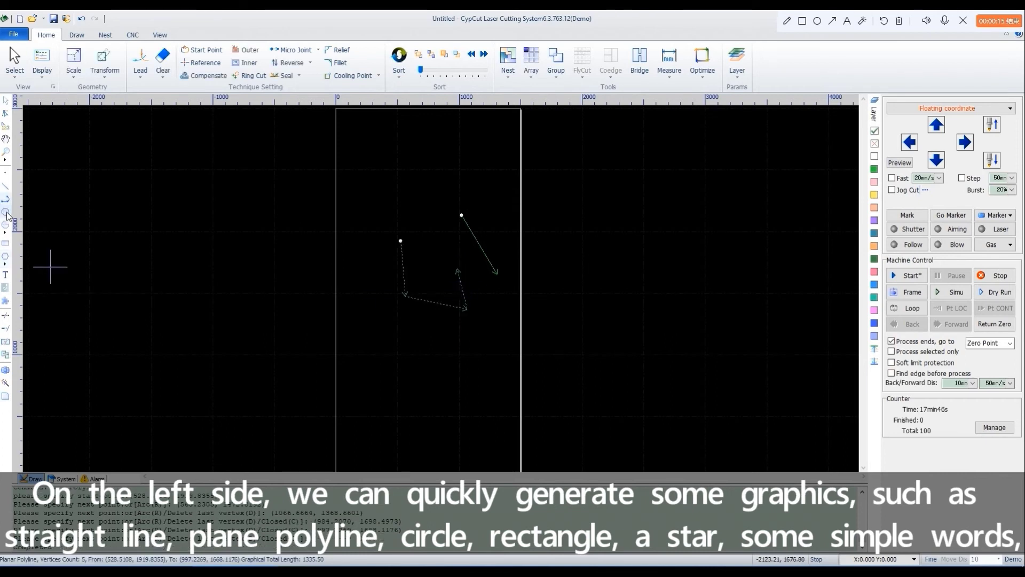
left_click(399, 344)
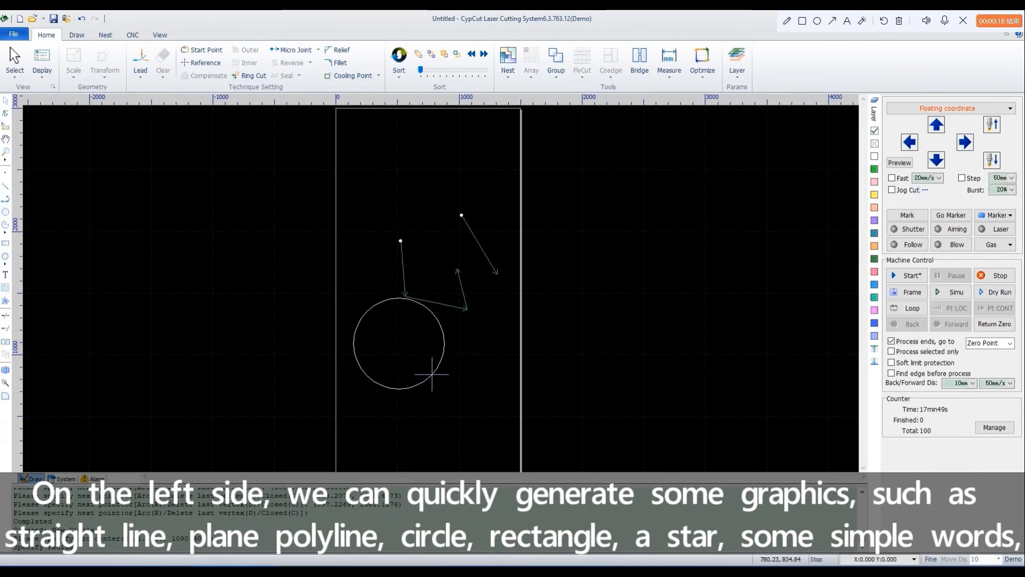
left_click(434, 369)
left_click(5, 230)
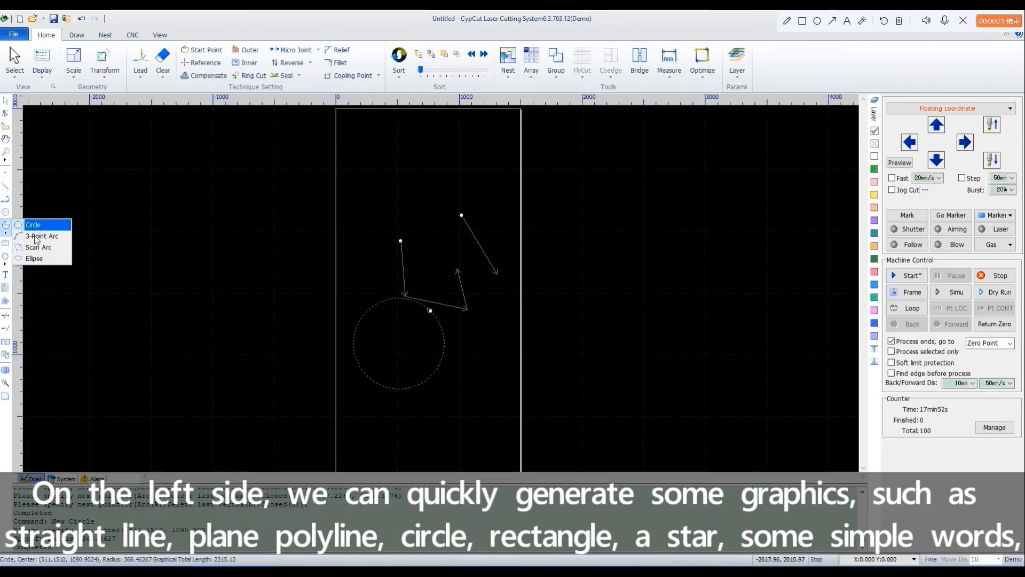
left_click(5, 243)
left_click(377, 331)
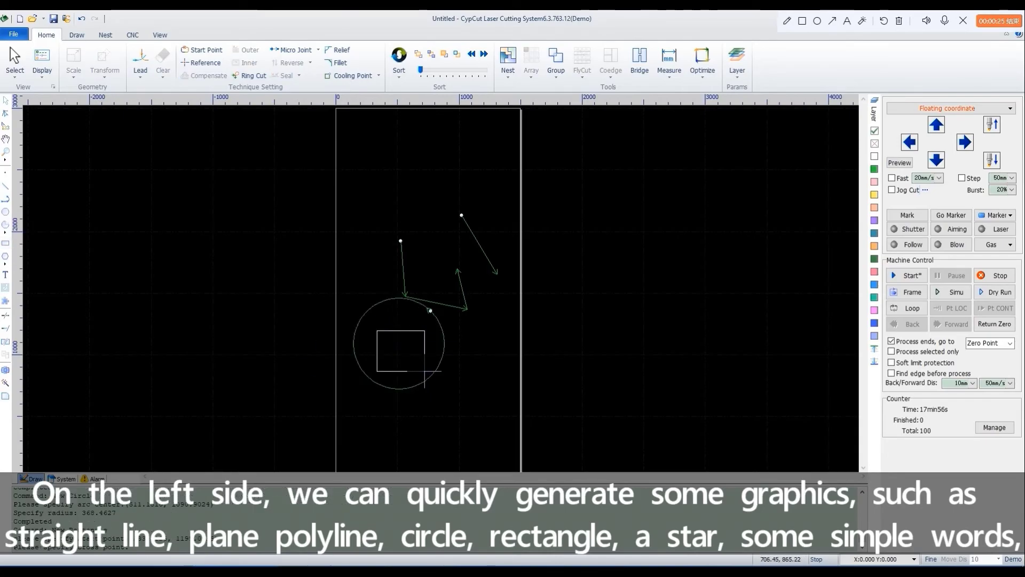
left_click(432, 371)
- Draw a star near the top of the frame
left_click(5, 256)
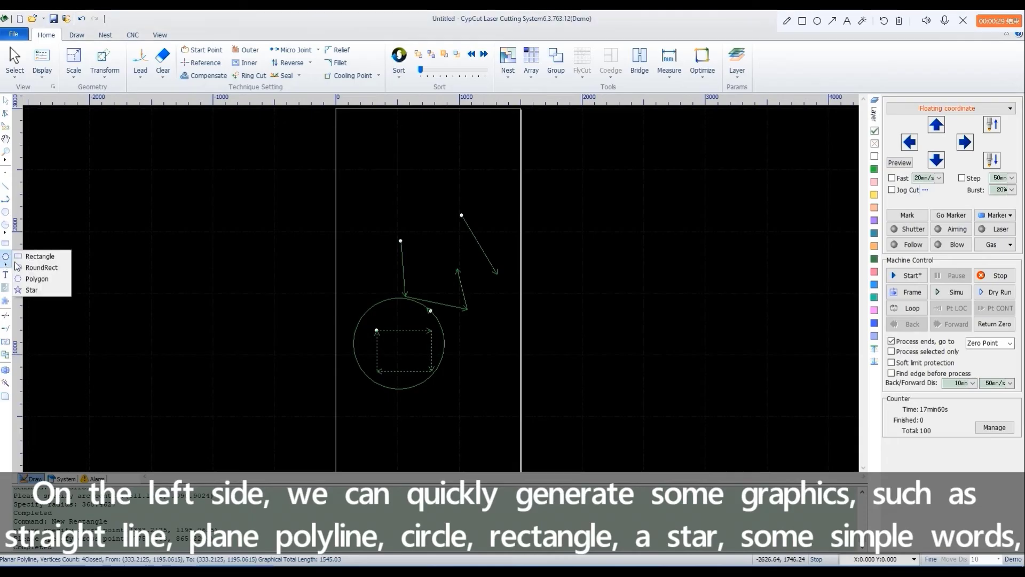
left_click(38, 292)
left_click(373, 161)
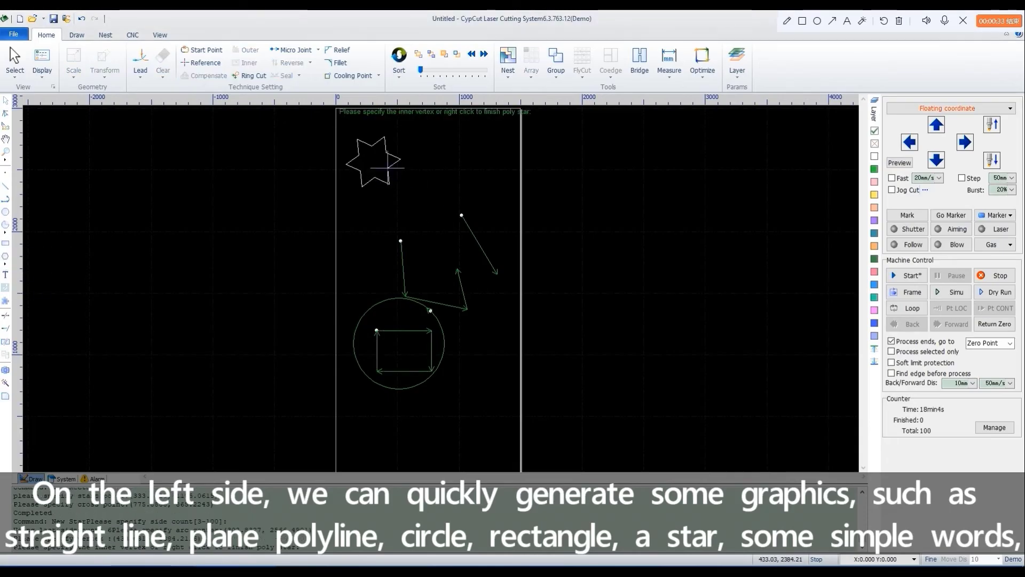
left_click(389, 183)
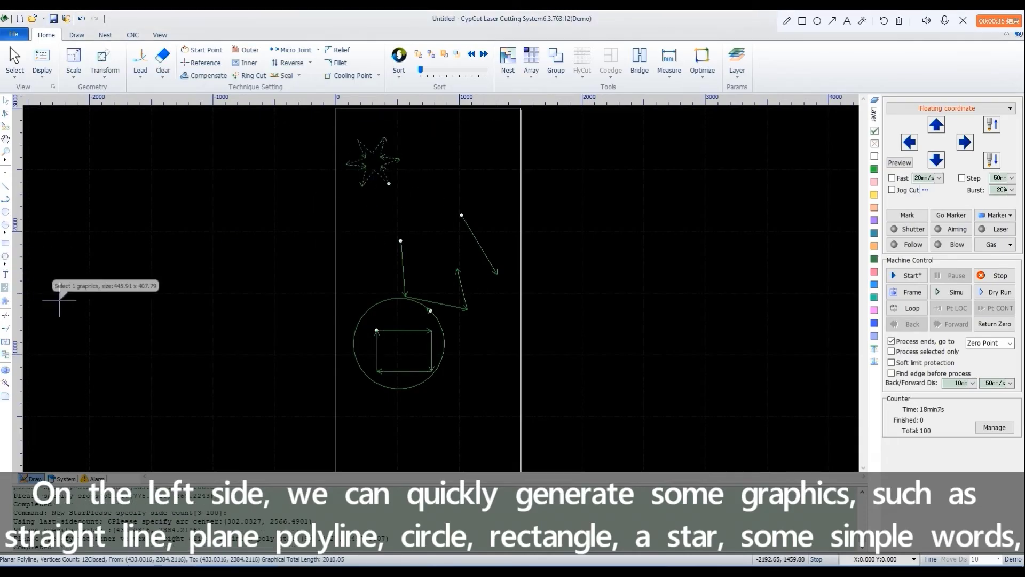
- Place the text 'CypCut' below the circle and open the standard parts library
left_click(5, 275)
type("CypCut")
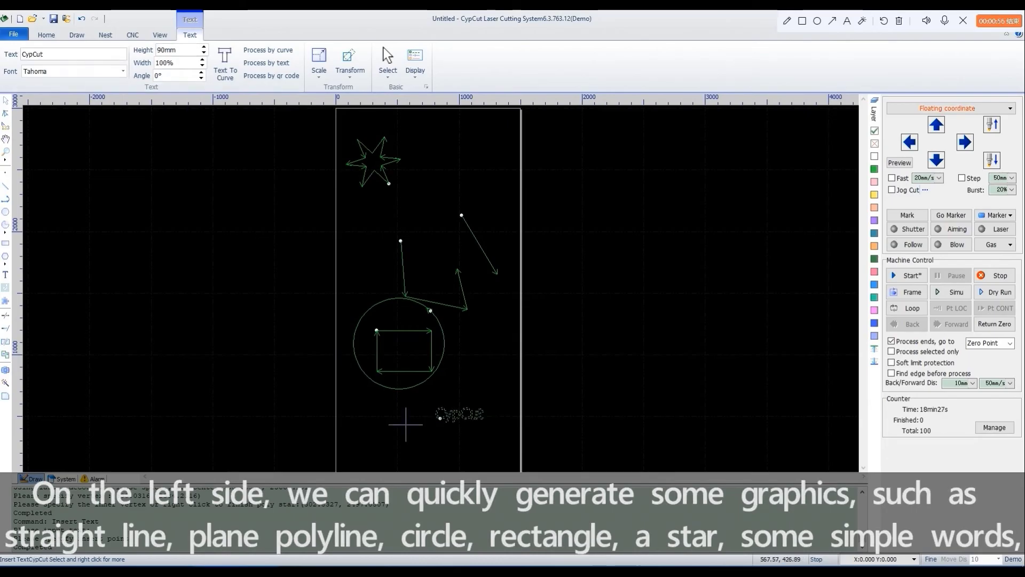
left_click(439, 418)
left_click(5, 300)
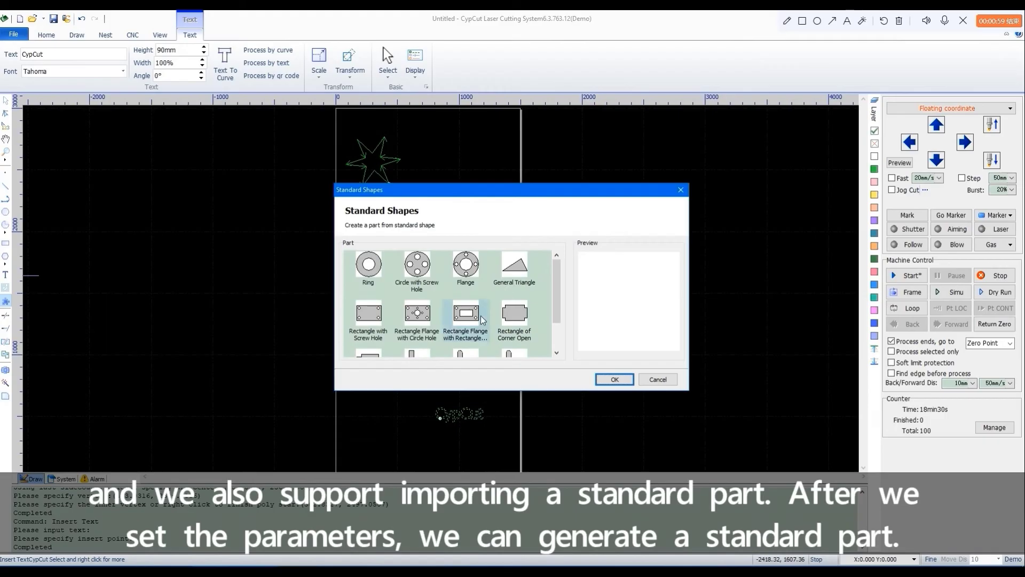
- Insert a Rectangle of Corner Open part with height 200 beside the star
left_click(514, 317)
left_click(614, 380)
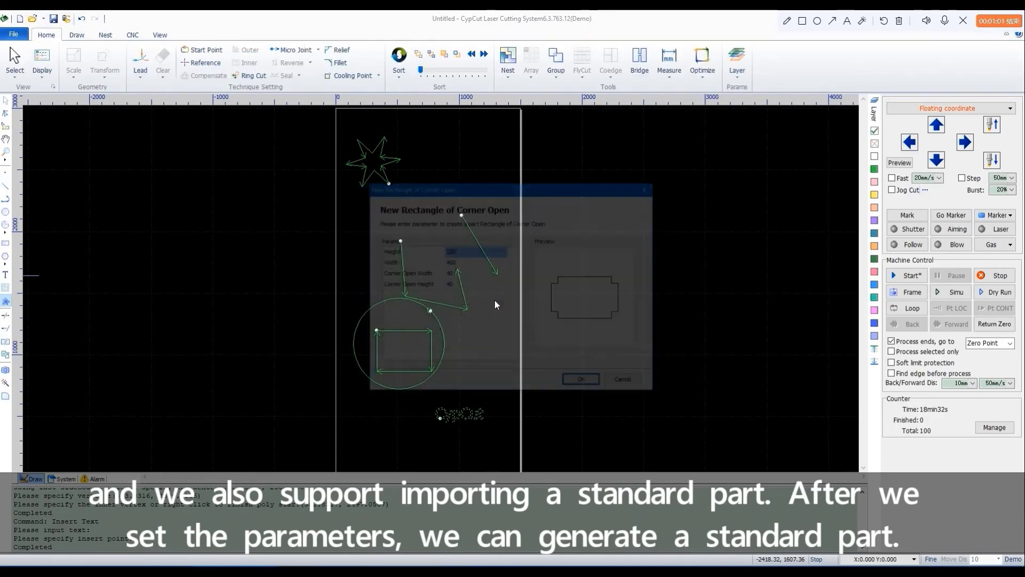
left_click(460, 251)
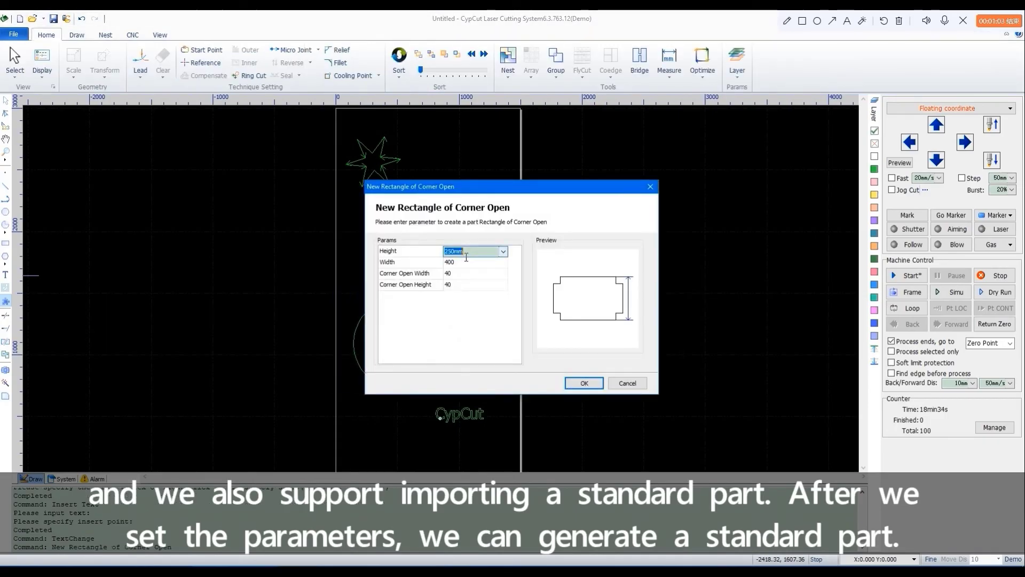
type("200")
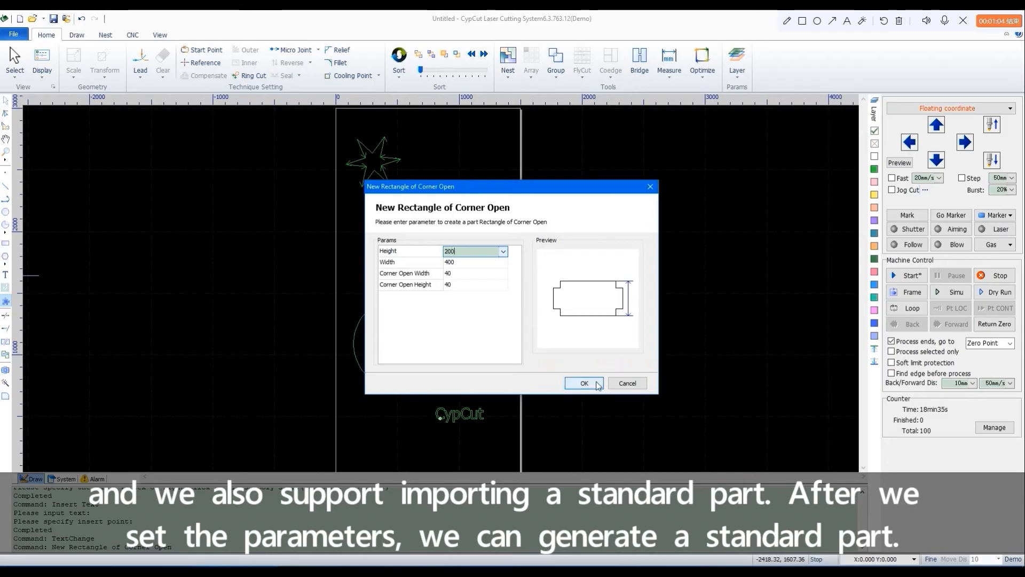
left_click(584, 383)
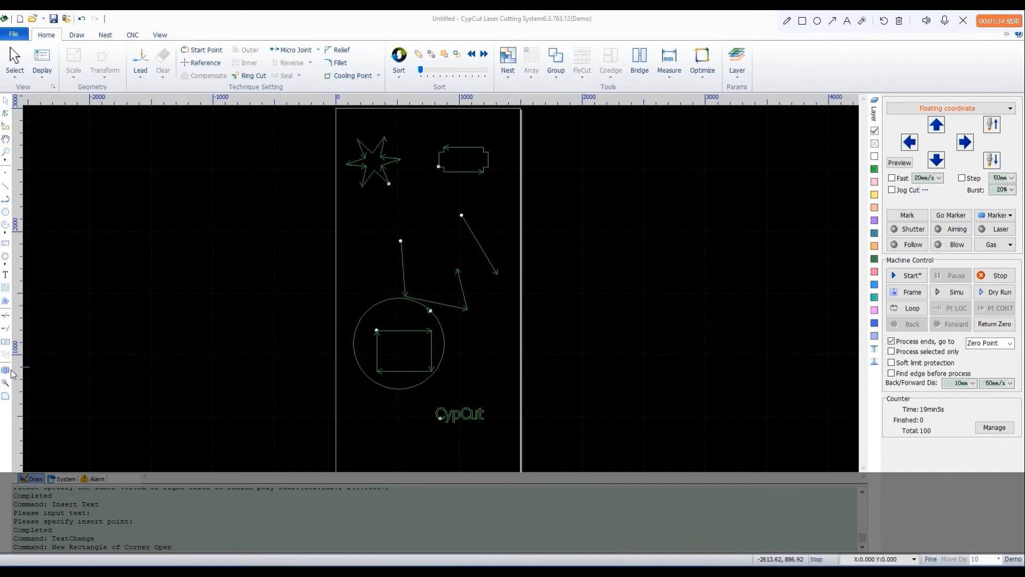
- Select the circle and rectangle and centre-align them
left_click(5, 370)
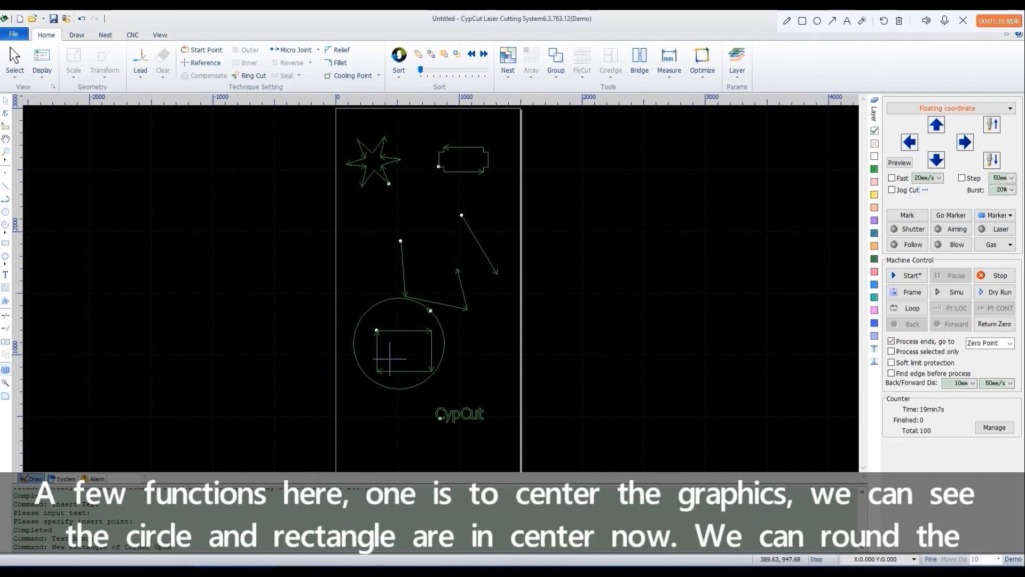
left_click_drag(340, 289, 461, 406)
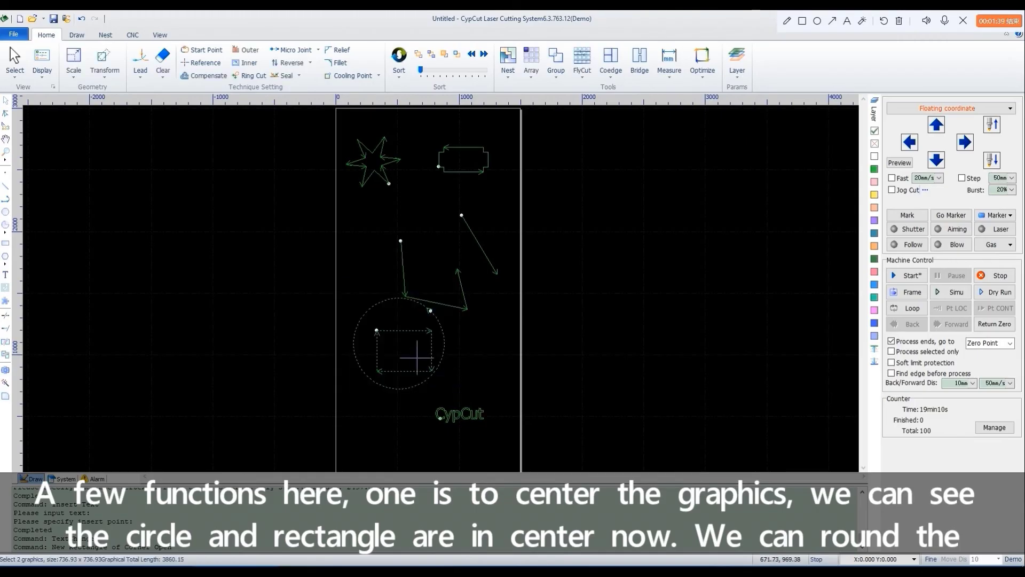
left_click(4, 368)
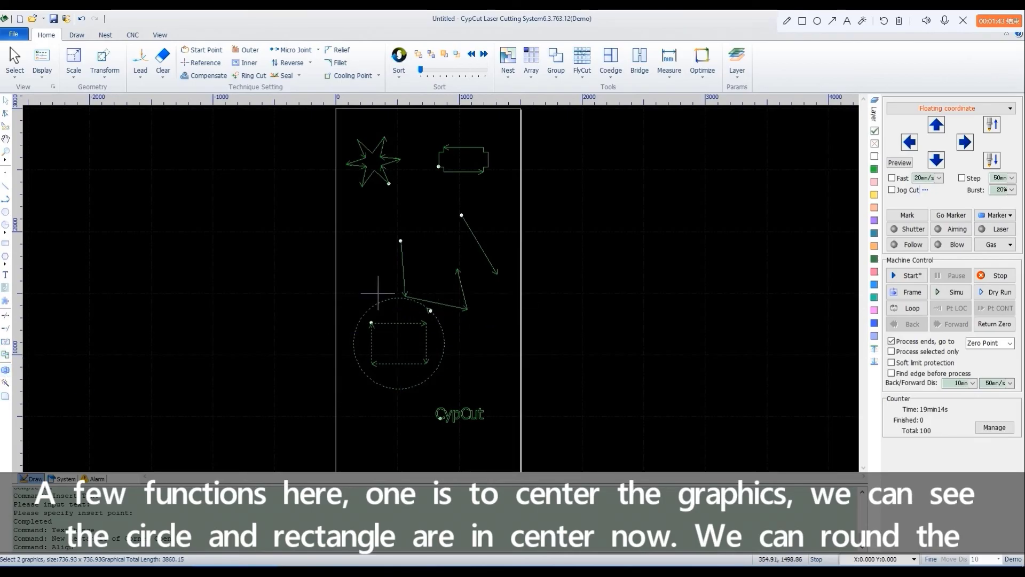
- Round the selected shapes' corners with a 5 mm fillet
left_click(6, 397)
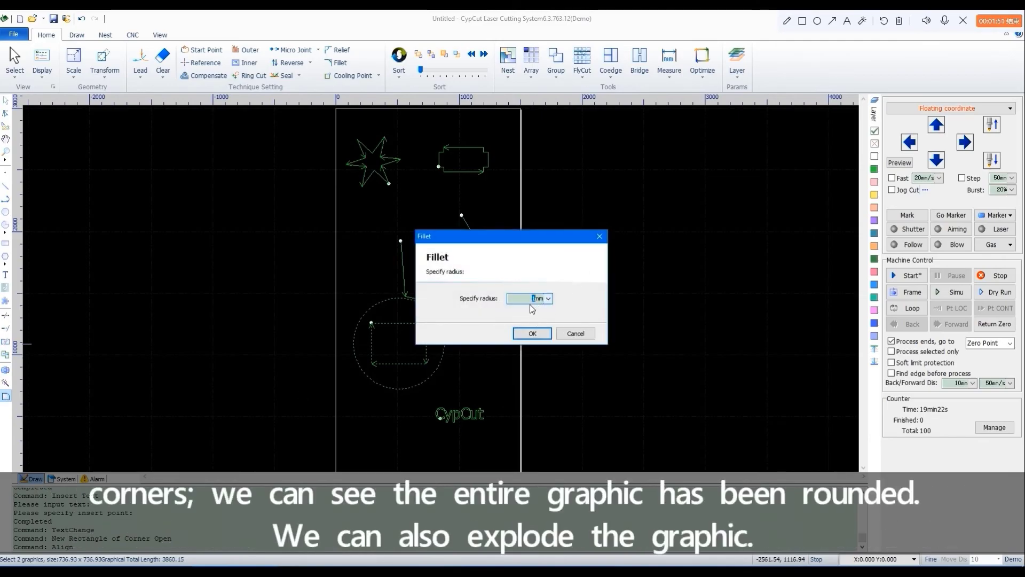
left_click(530, 335)
scroll(372, 361, "up", 4)
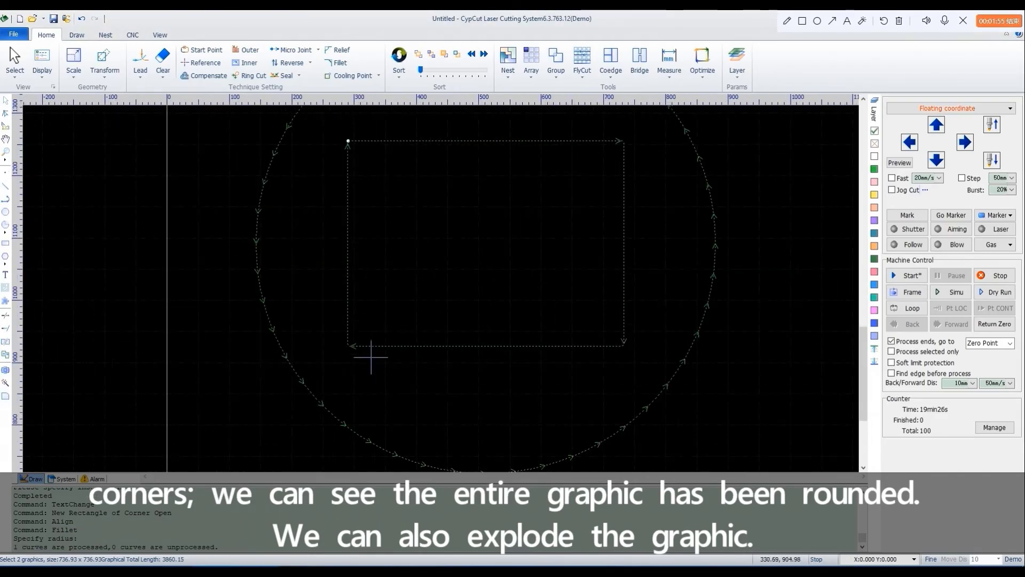
scroll(371, 357, "up", 6)
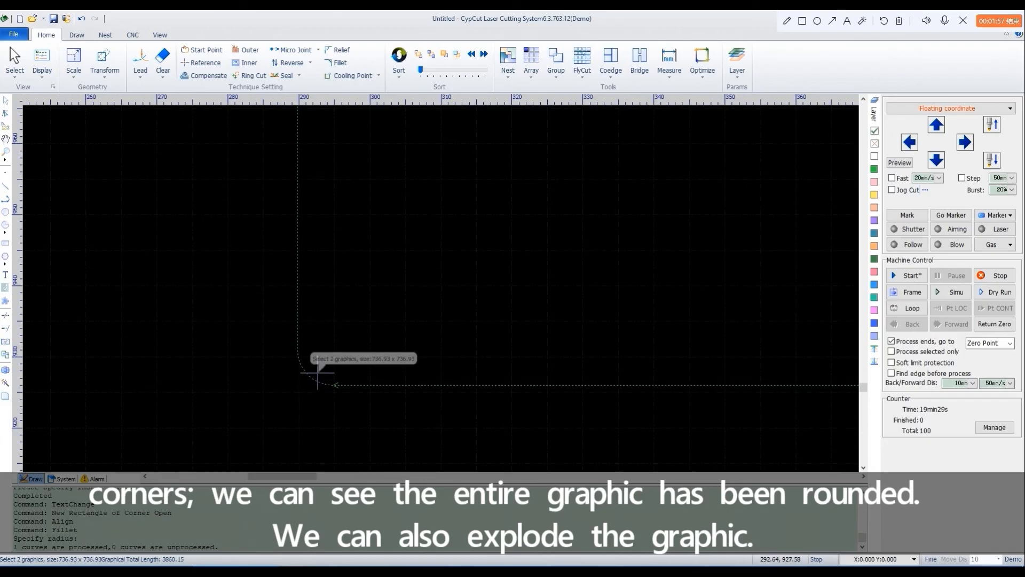
scroll(318, 377, "down", 15)
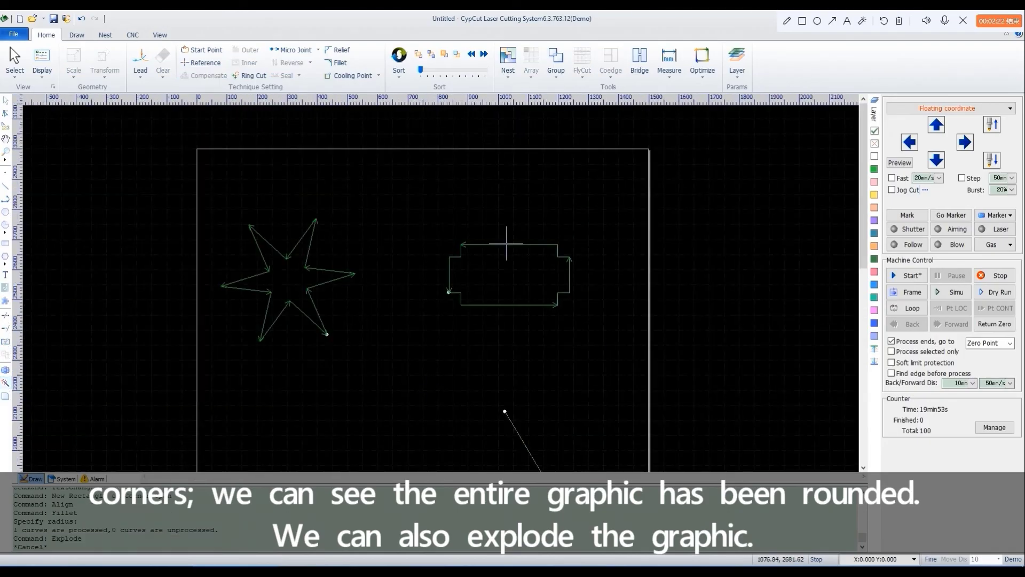
- Explode the notched corner-open part into separate segments
left_click_drag(400, 223, 642, 354)
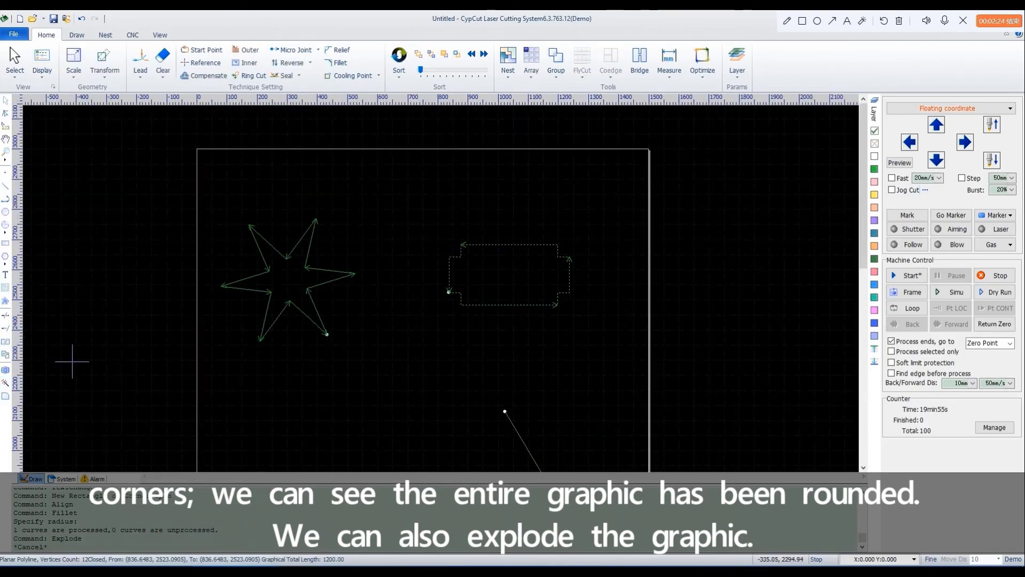
left_click(5, 382)
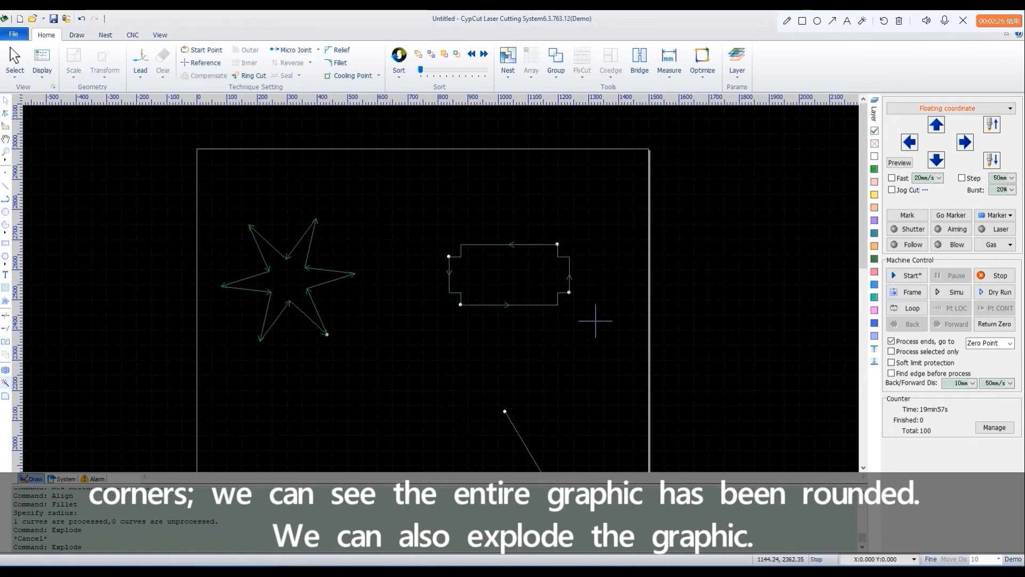
scroll(556, 273, "up", 6)
scroll(47, 423, "down", 3)
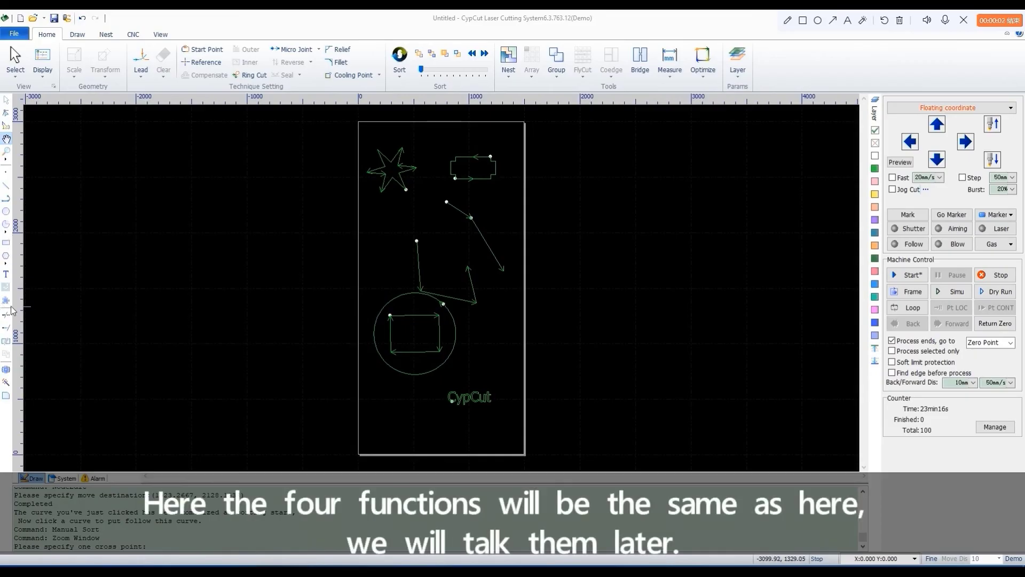
- Draw a short new line near the diagonal line
left_click(76, 35)
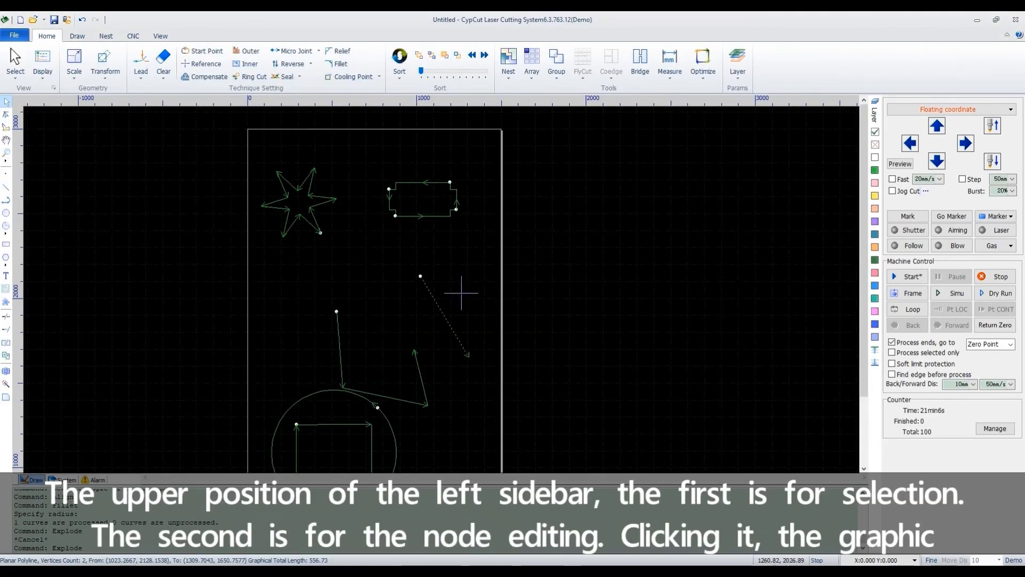
left_click(341, 369)
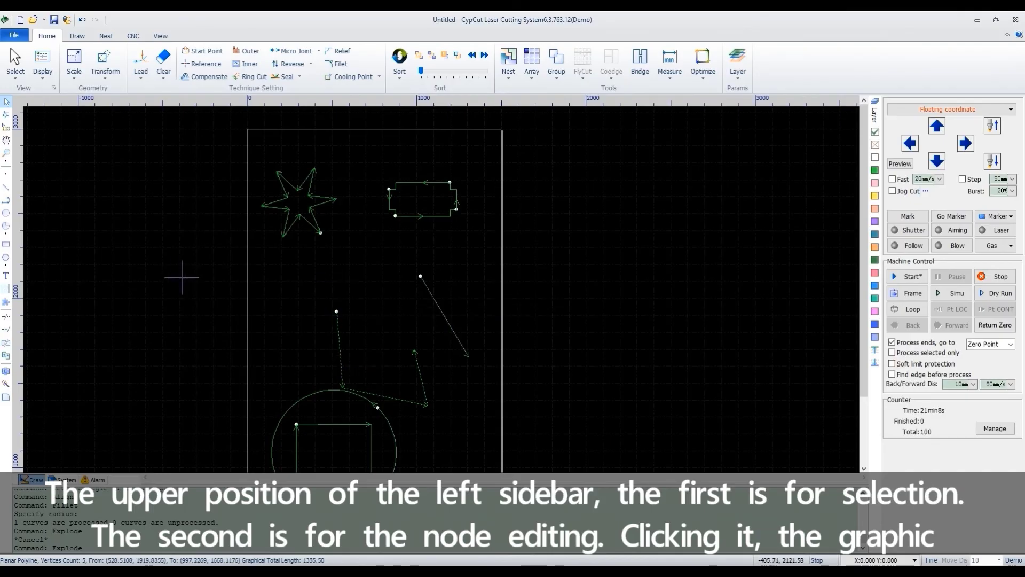
left_click(6, 115)
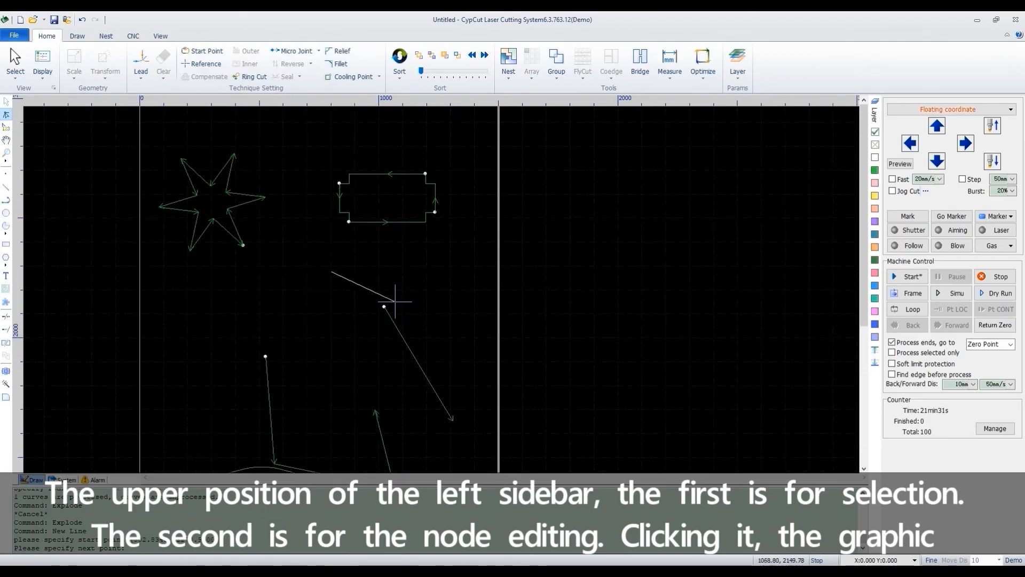
left_click(395, 301)
scroll(395, 299, "up", 4)
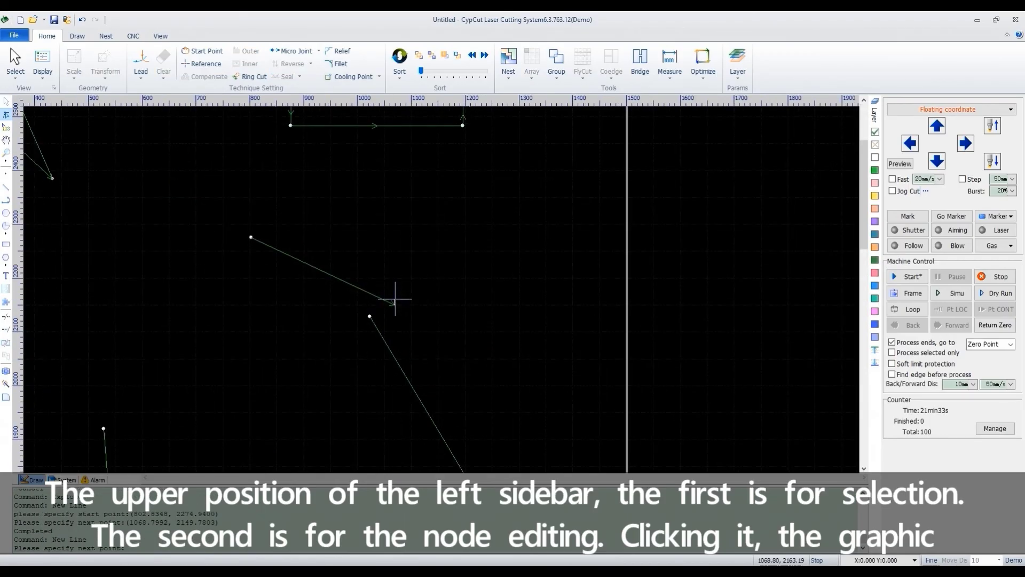
key("Escape")
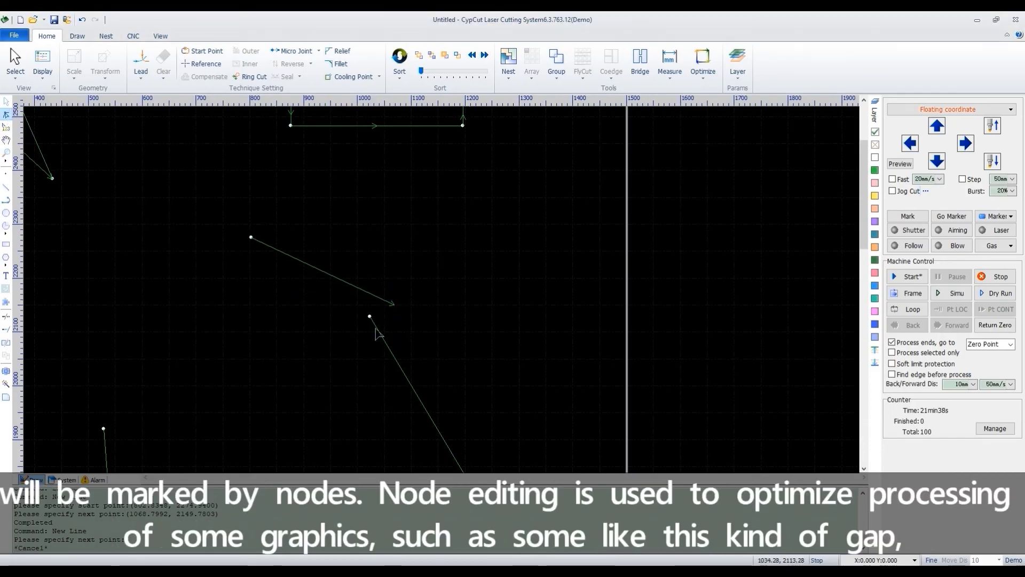
- Node-edit the short line, moving its end node onto the diagonal line's start point
left_click(394, 305)
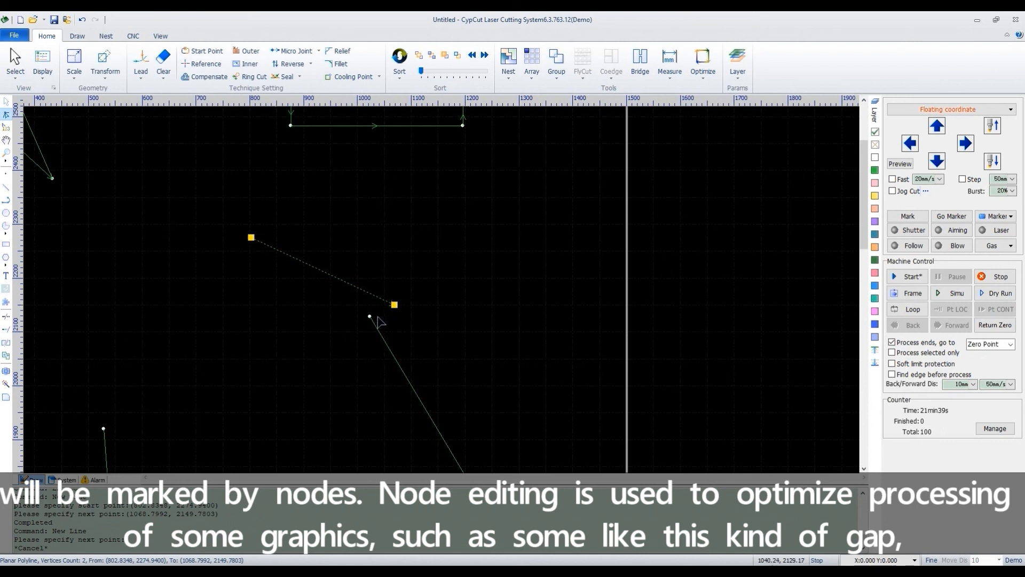
left_click(370, 317)
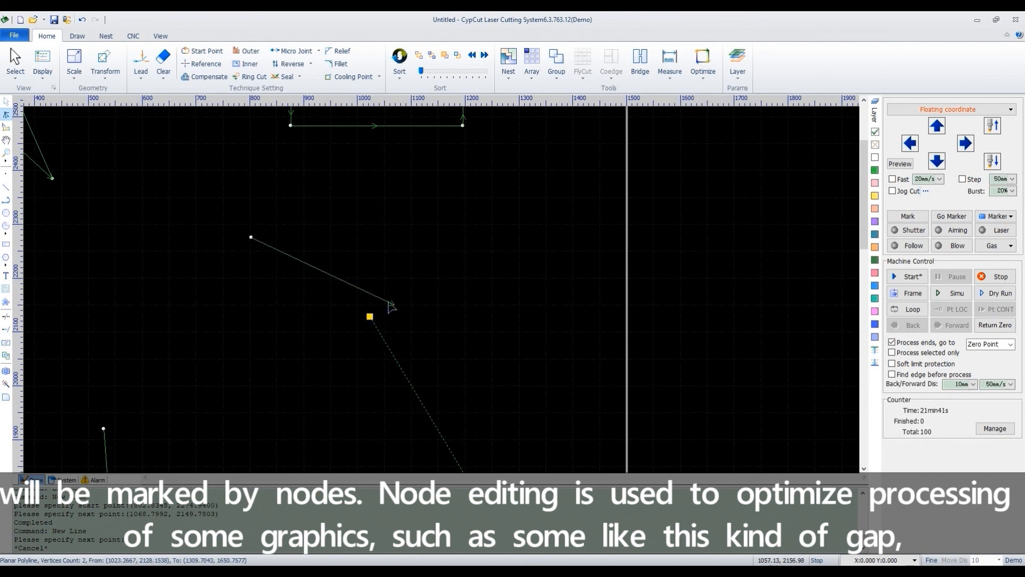
left_click(393, 305)
left_click(394, 305)
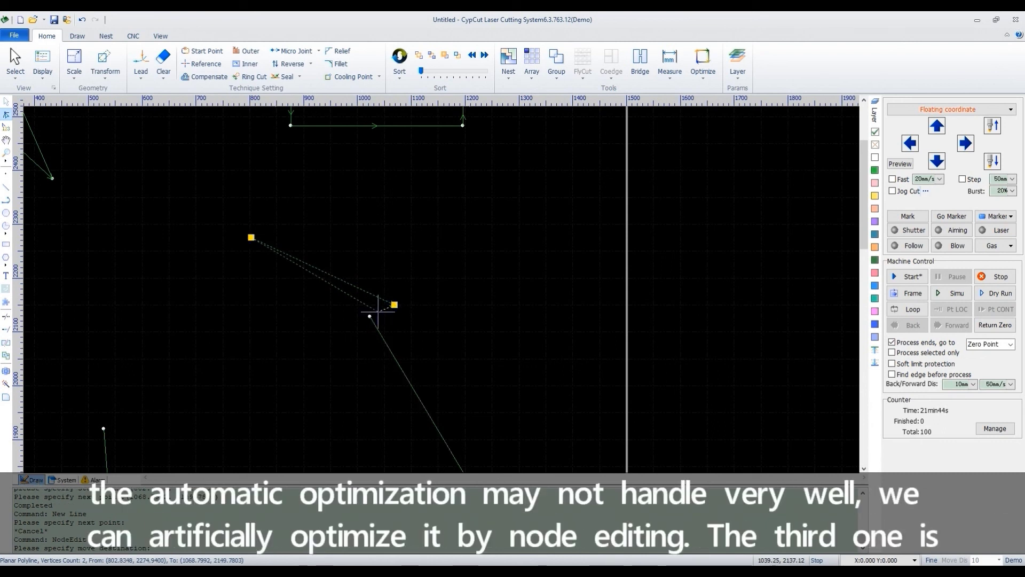
left_click(370, 317)
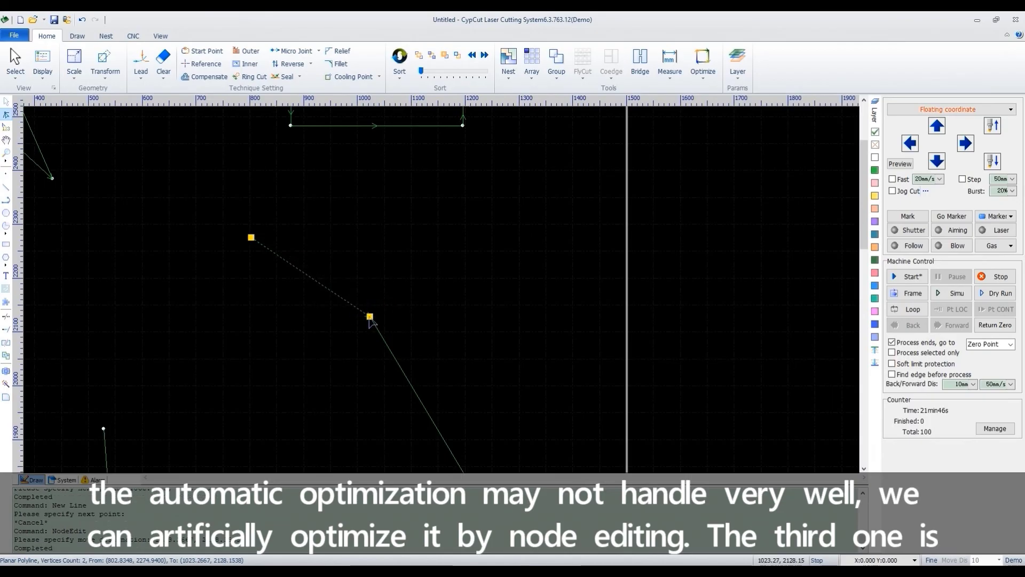
scroll(393, 319, "down", 3)
scroll(367, 323, "up", 5)
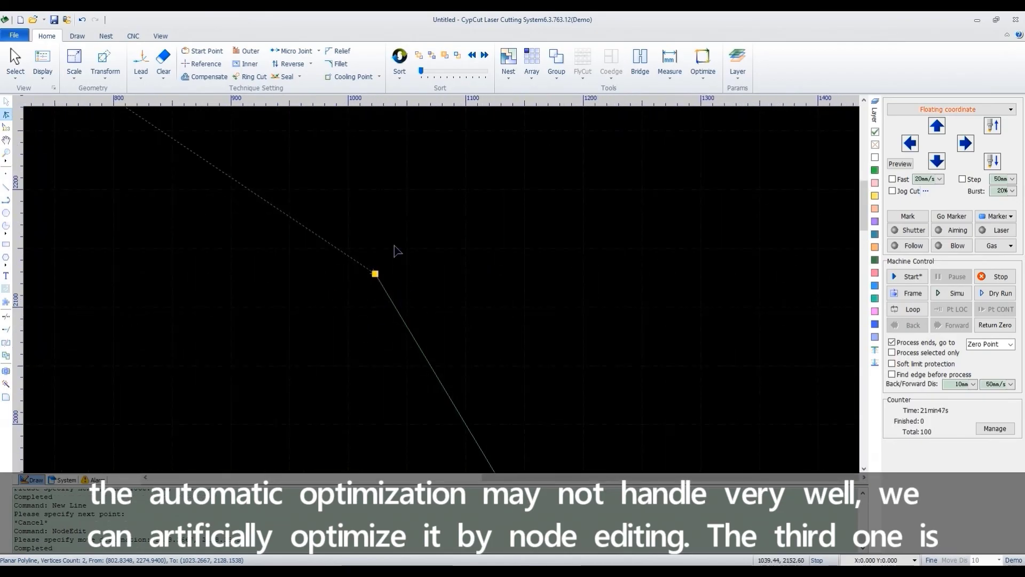
scroll(372, 297, "down", 2)
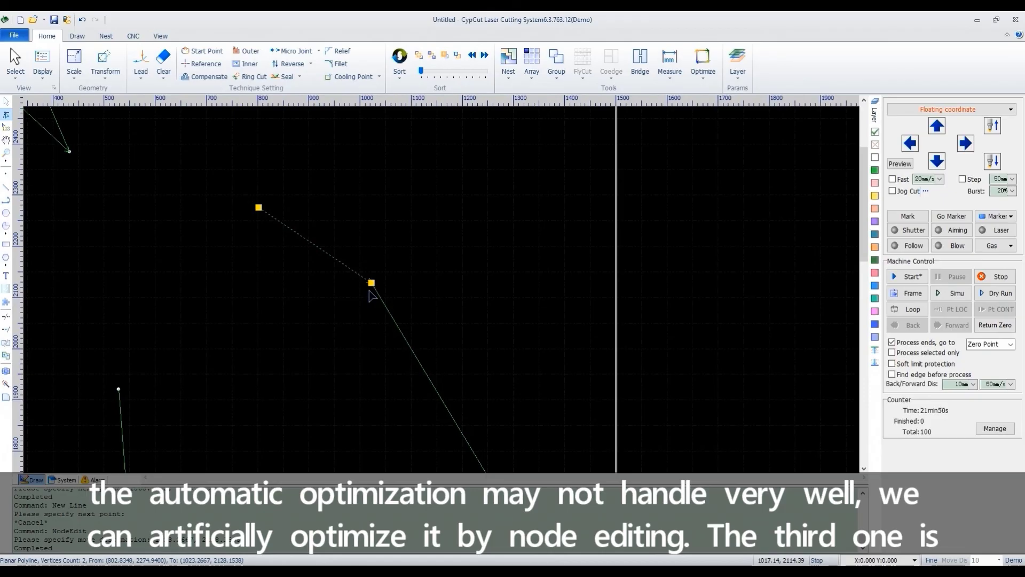
scroll(194, 229, "down", 3)
- Start manual sort, ordering the star first, then the notched part and two line segments
left_click(6, 127)
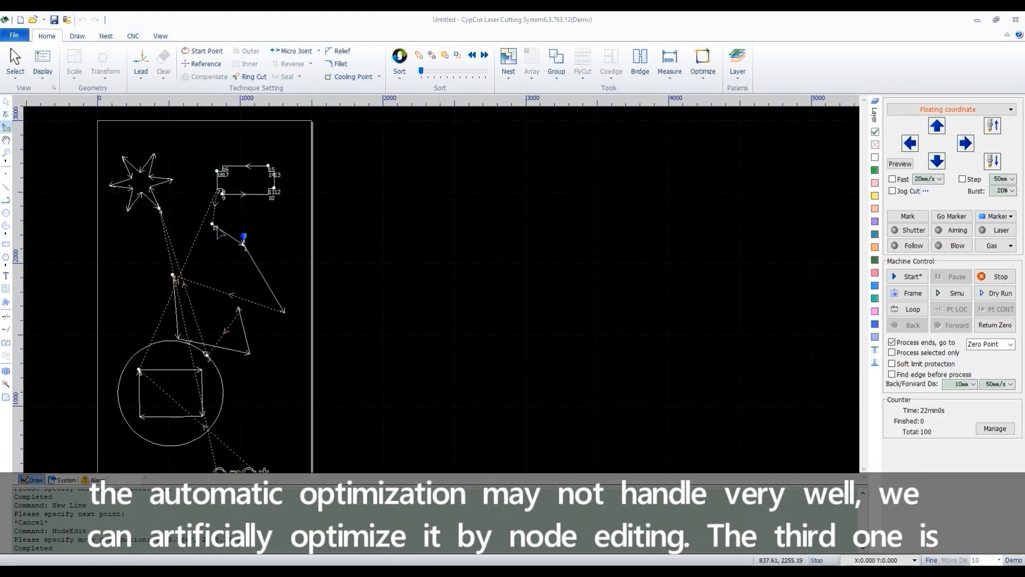
left_click(159, 202)
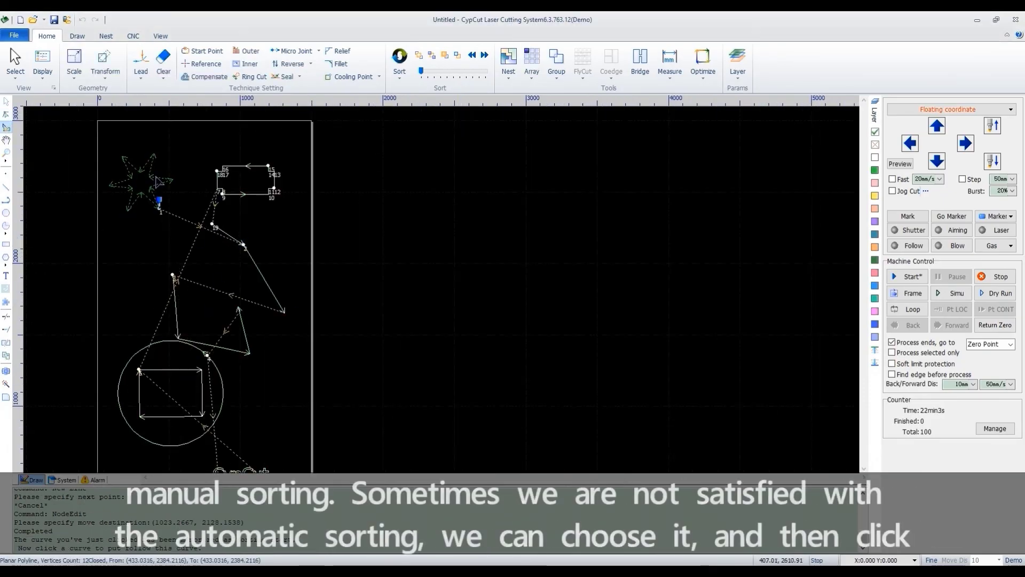
left_click(239, 167)
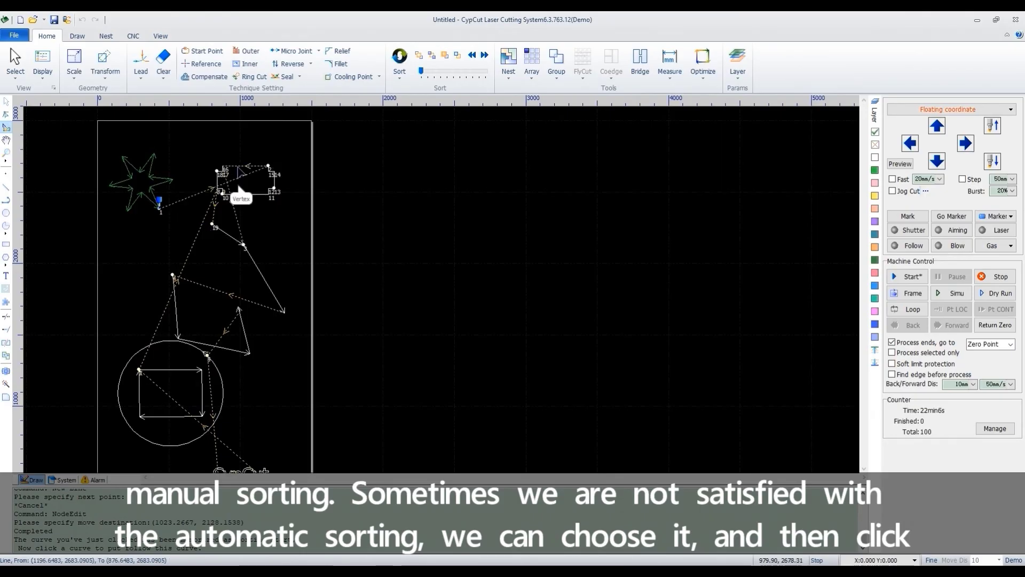
left_click(261, 275)
left_click(229, 236)
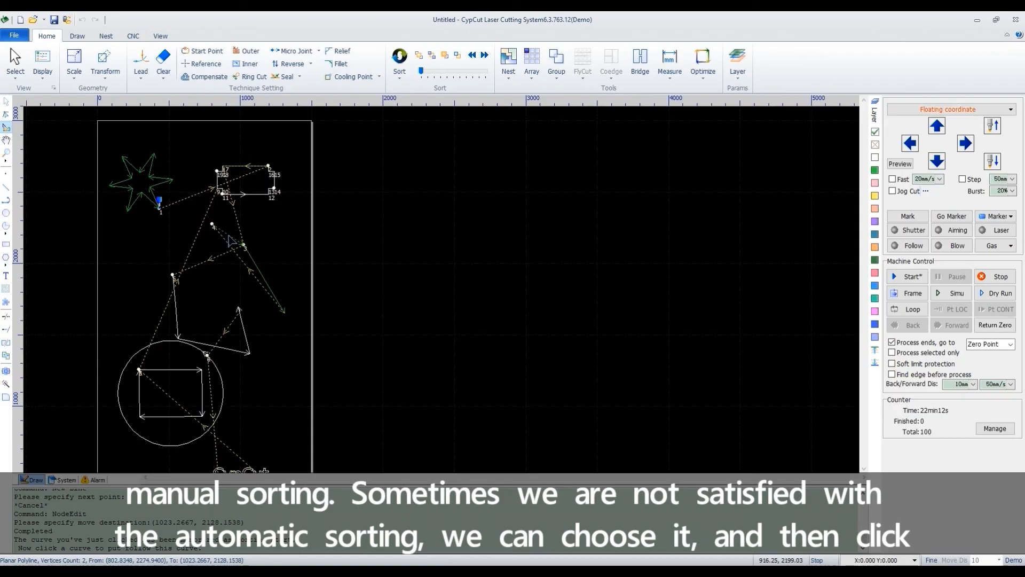
- Continue the cutting order with the polyline, the circle-rectangle group, then the CypCut text
left_click(243, 327)
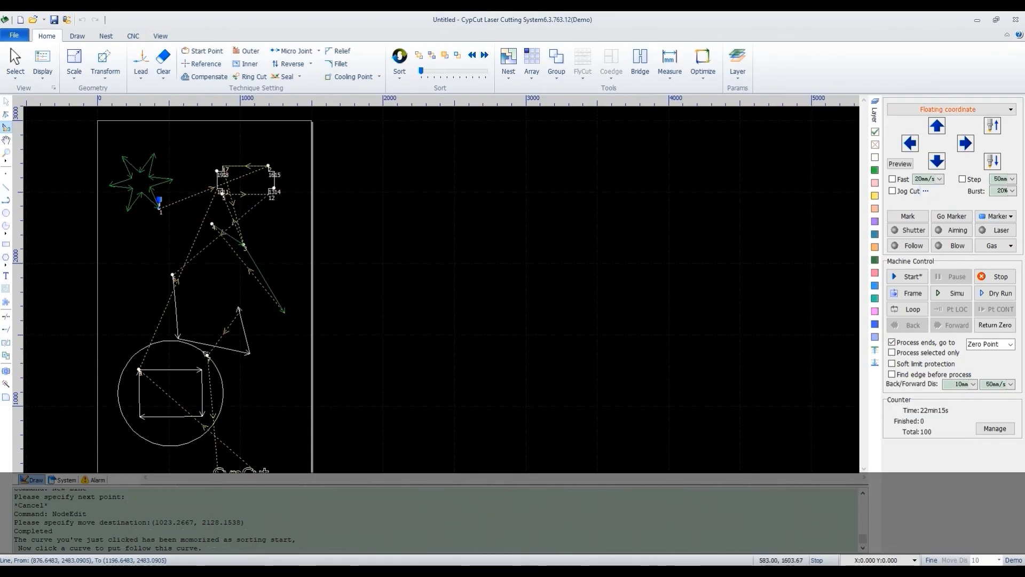
left_click(168, 370)
scroll(236, 358, "down", 3)
scroll(245, 407, "up", 3)
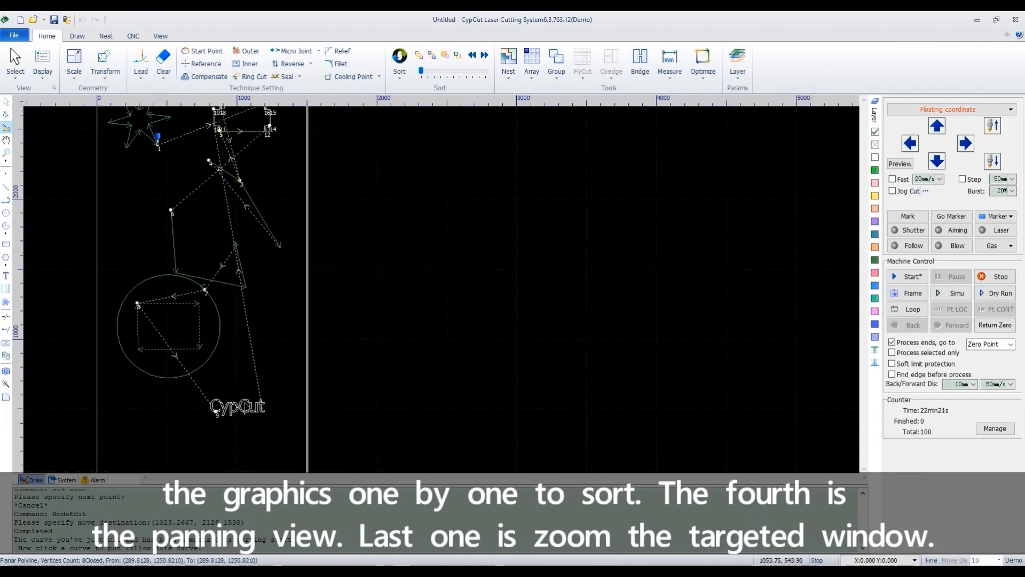
left_click(245, 407)
scroll(185, 255, "down", 3)
left_click(6, 140)
mouse_move(217, 253)
left_mouse_down()
mouse_move(313, 249)
mouse_move(334, 285)
left_mouse_up()
scroll(315, 251, "up", 3)
scroll(319, 262, "down", 3)
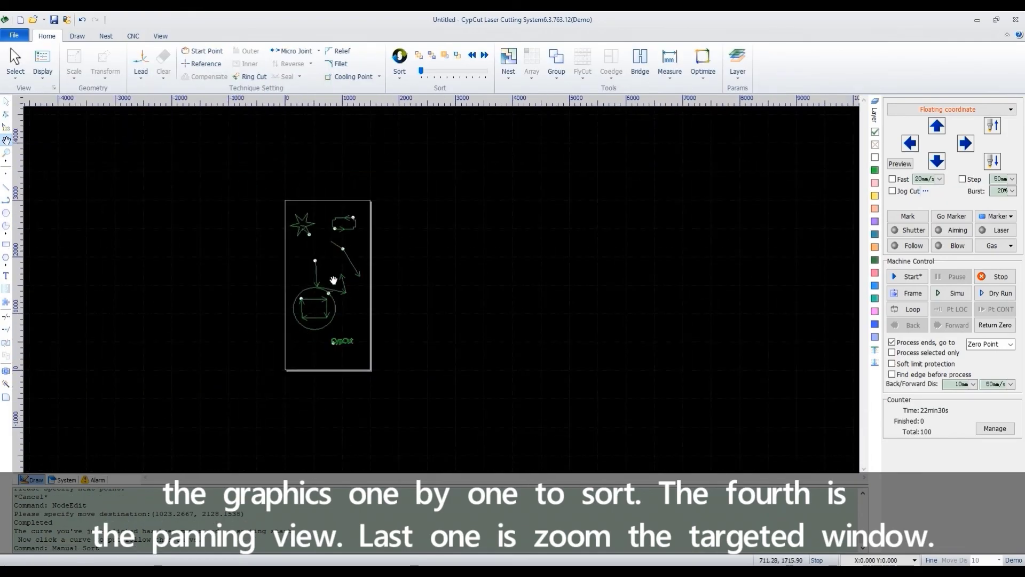
- Fit the drawing to the window, then try the Zoom Window and machine-range view options
left_click(8, 162)
left_click(59, 153)
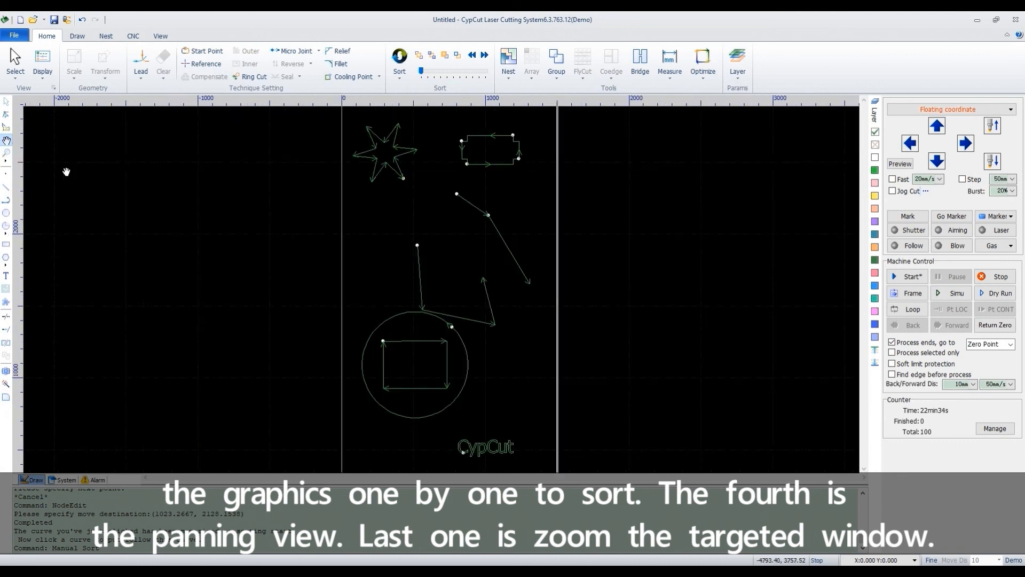
left_click(8, 161)
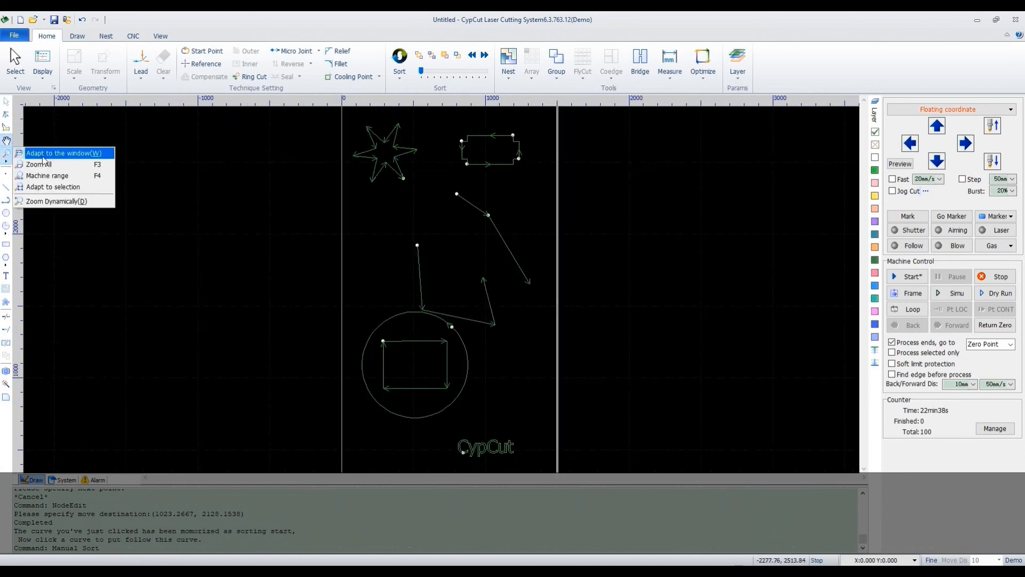
left_click(48, 204)
left_click(8, 161)
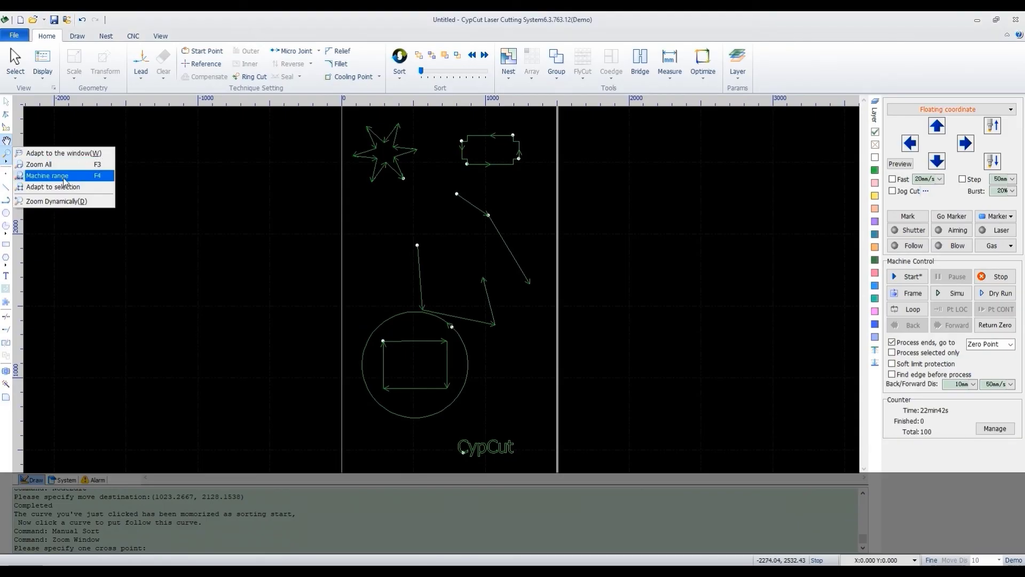